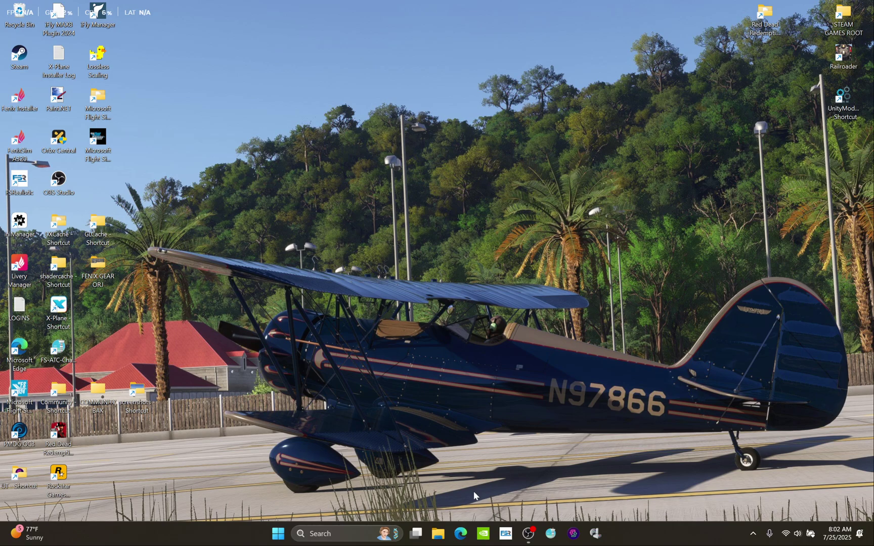
Open Flightsim.to in Edge and bring up its Liveries menu
left_click(459, 532)
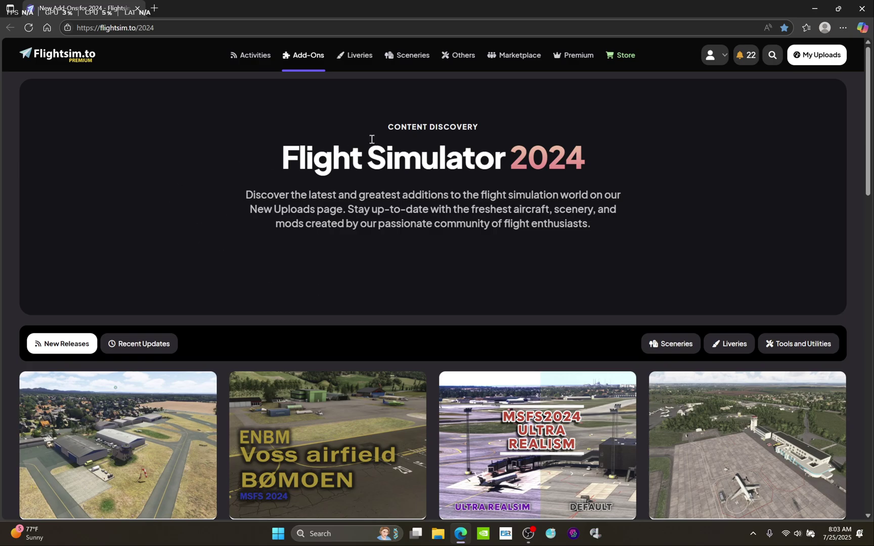
mouse_move(357, 56)
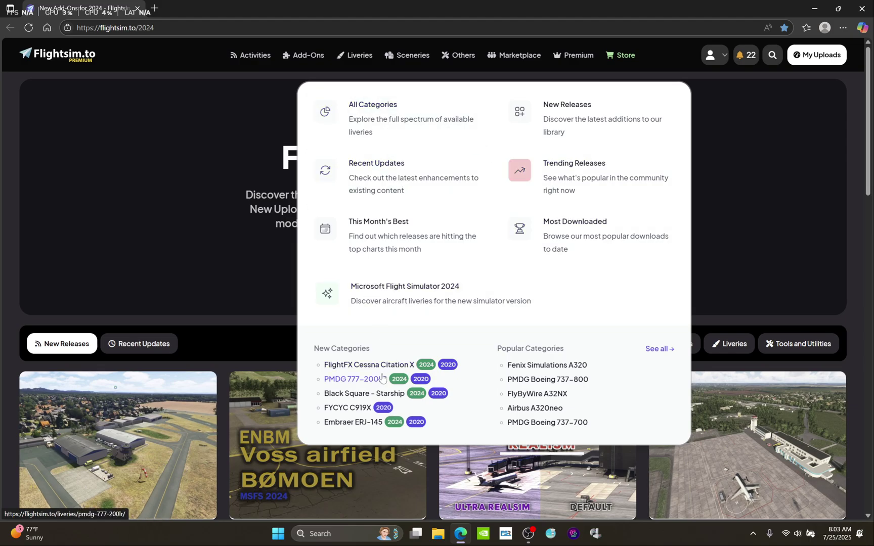
Open the FlightFX Cessna Citation X liveries category and look over the FlyExclusive livery page
left_click(363, 366)
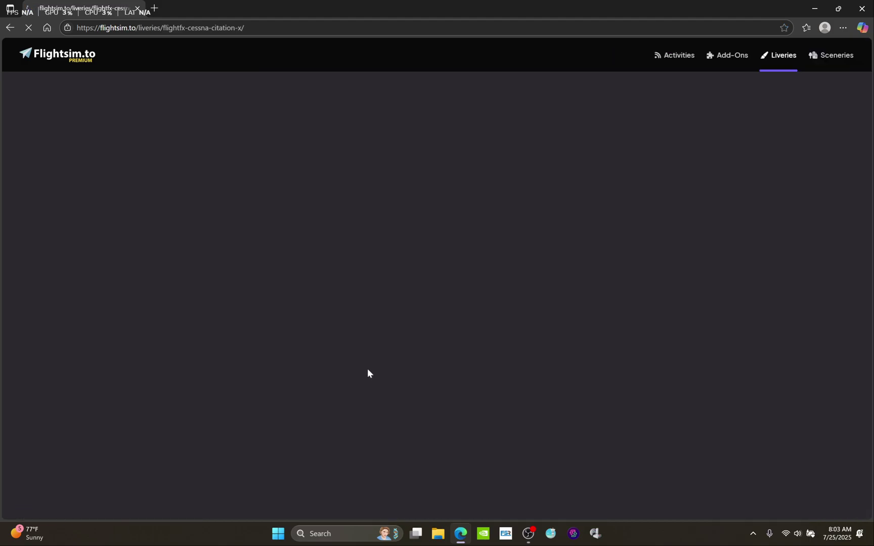
scroll(366, 308, "down", 1)
scroll(366, 310, "down", 8)
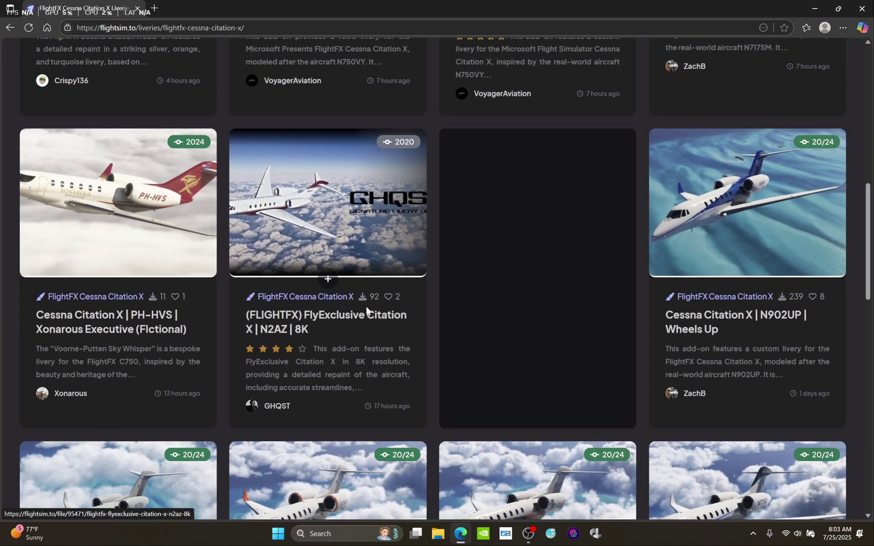
left_click(317, 220)
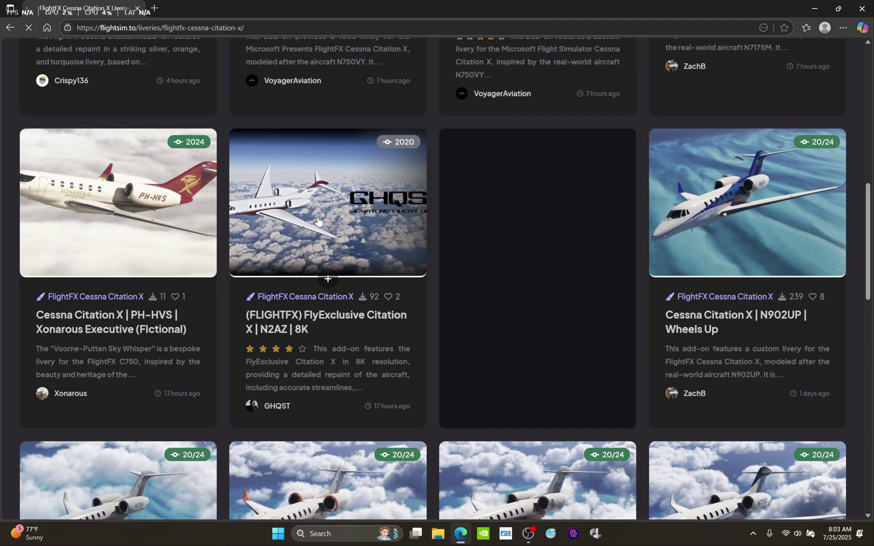
scroll(410, 348, "down", 5)
scroll(409, 348, "down", 2)
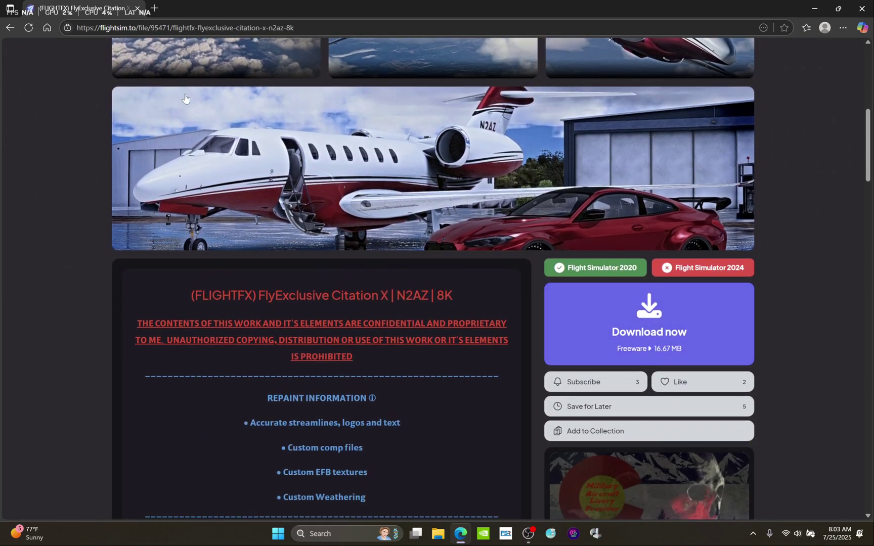
left_click(10, 27)
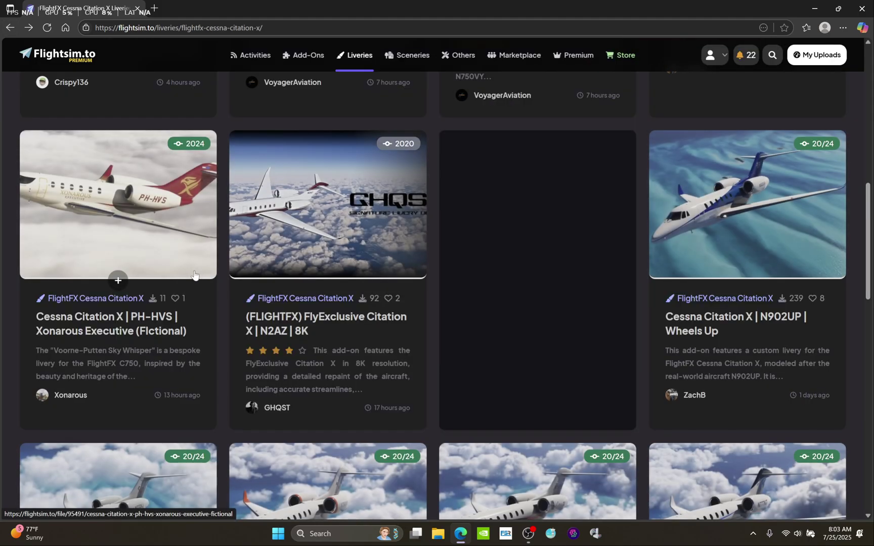
View the C-FTLH livery page and enlarge one of its gallery images
scroll(411, 285, "down", 1)
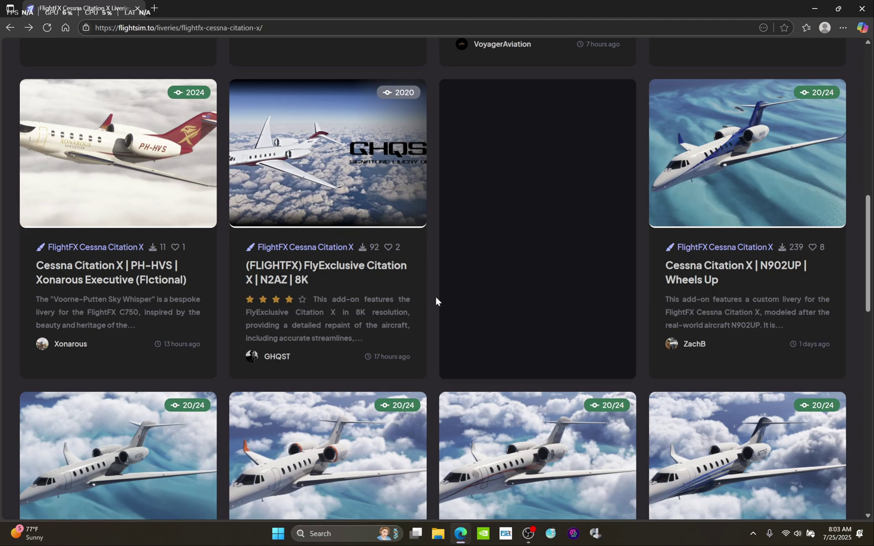
scroll(435, 296, "down", 9)
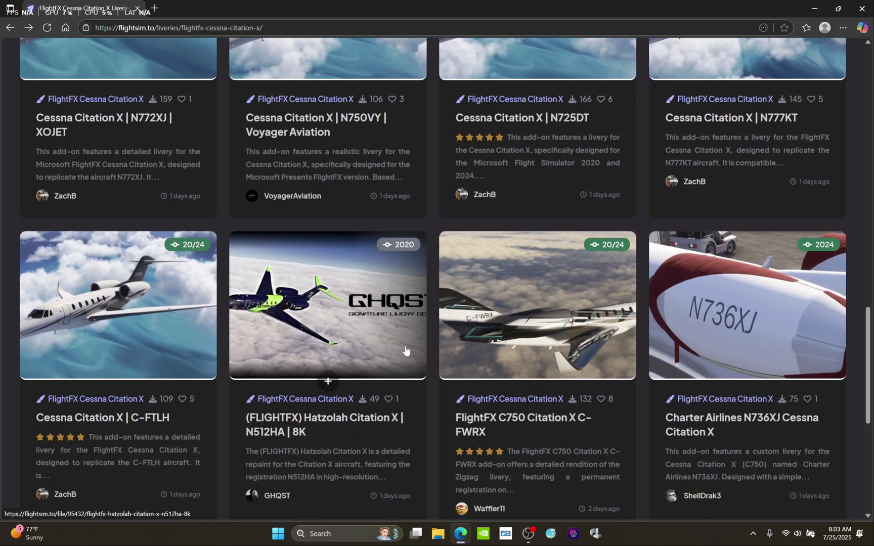
left_click(202, 344)
scroll(286, 289, "down", 5)
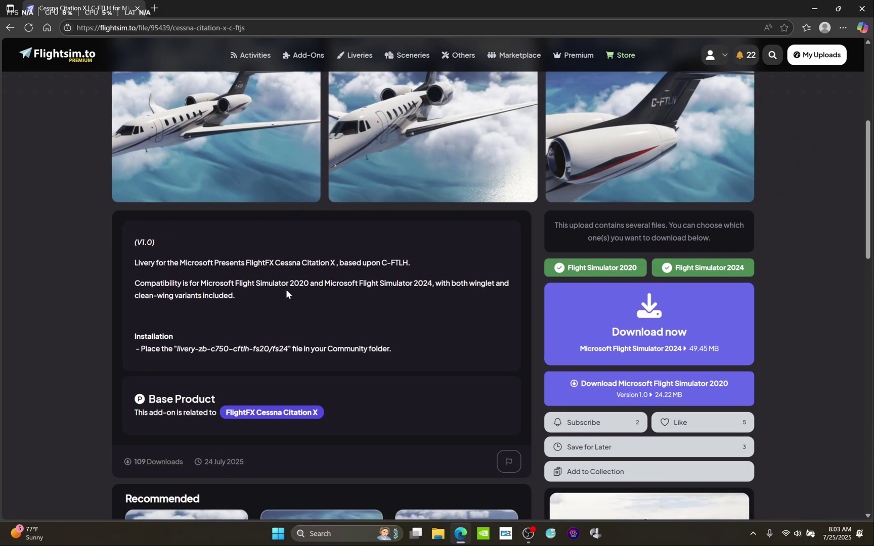
left_click(393, 152)
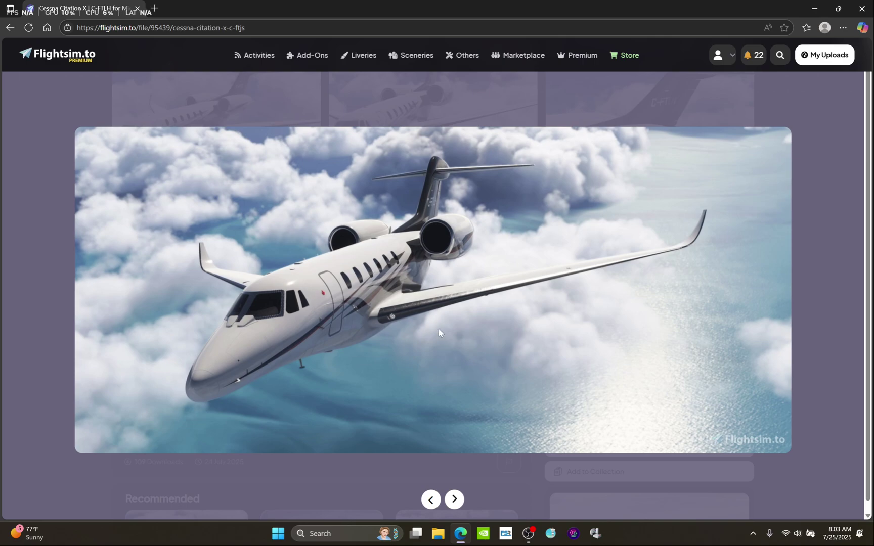
Return to the Citation X listing and go to page 2
left_click(9, 28)
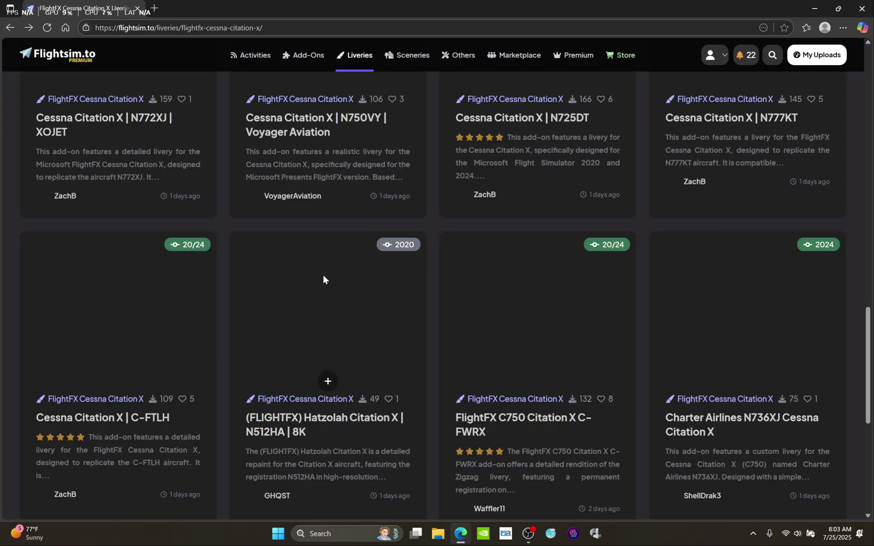
scroll(323, 277, "down", 5)
left_click(445, 256)
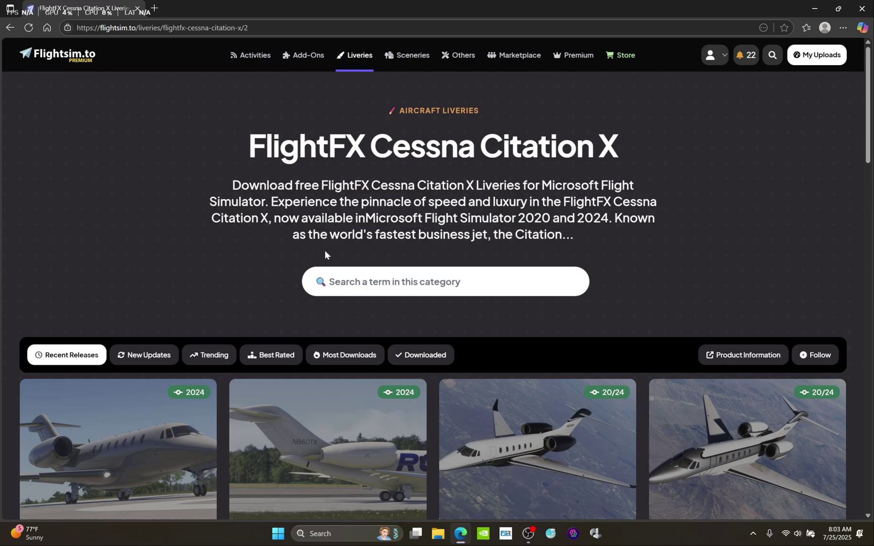
Open the N230SM (Dynamic Registration) livery page and scroll to its MSFS 2024 download options
scroll(324, 249, "down", 2)
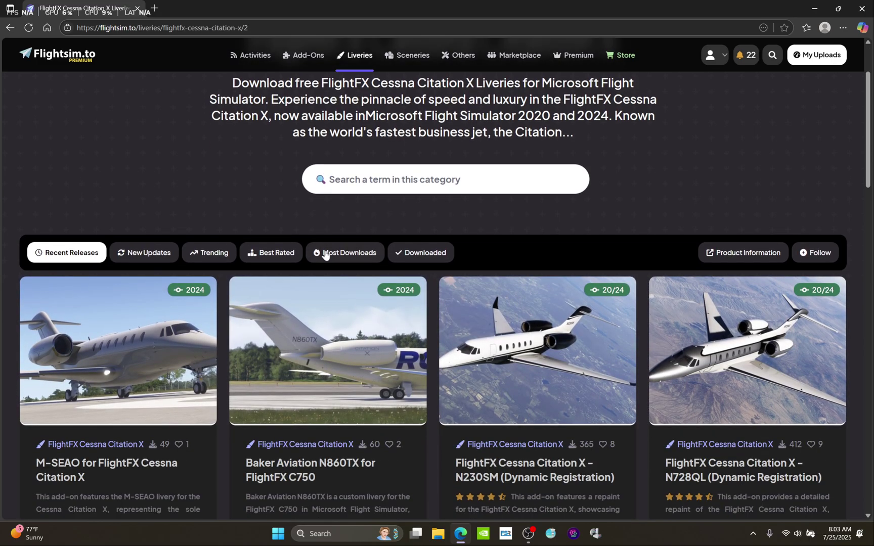
left_click(510, 328)
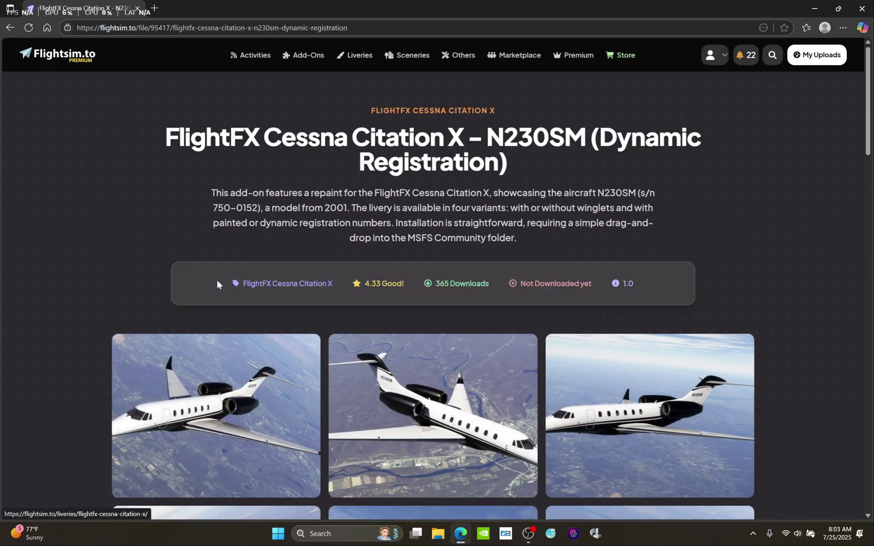
scroll(216, 282, "down", 4)
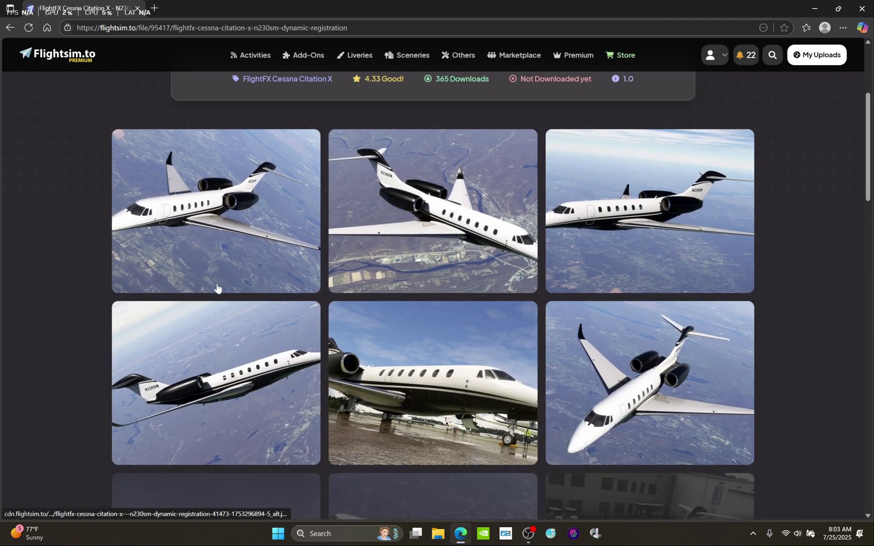
scroll(216, 287, "down", 3)
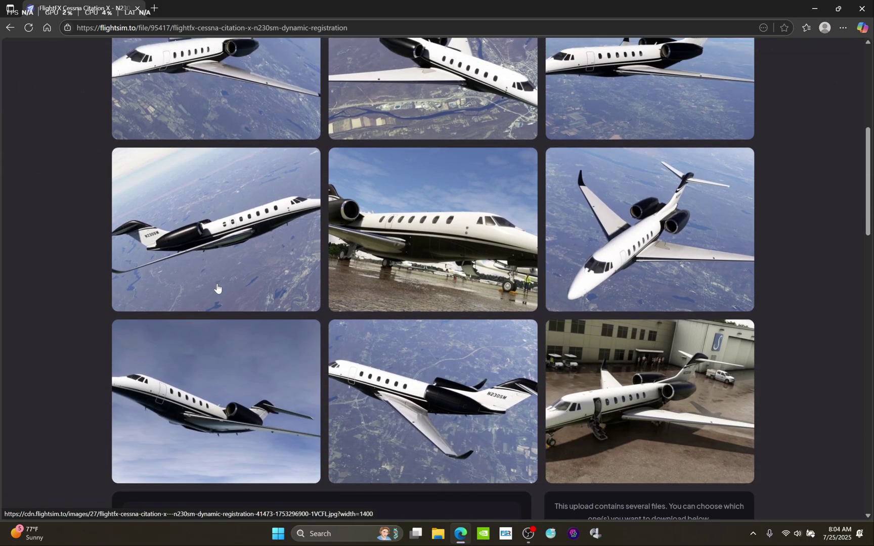
scroll(217, 287, "down", 4)
scroll(217, 287, "down", 2)
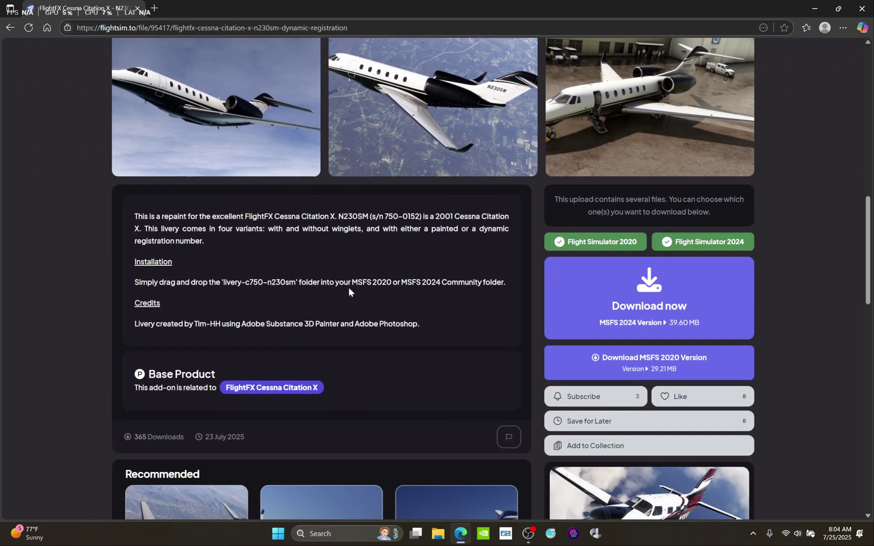
Download the MSFS 2024 N230SM livery zip, confirm it in Downloads, then show the desktop
left_click(612, 292)
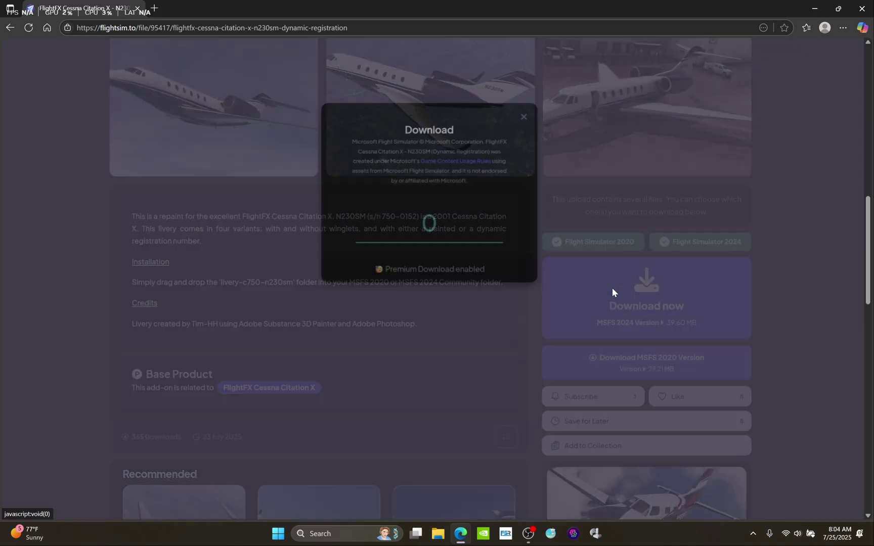
left_click(494, 230)
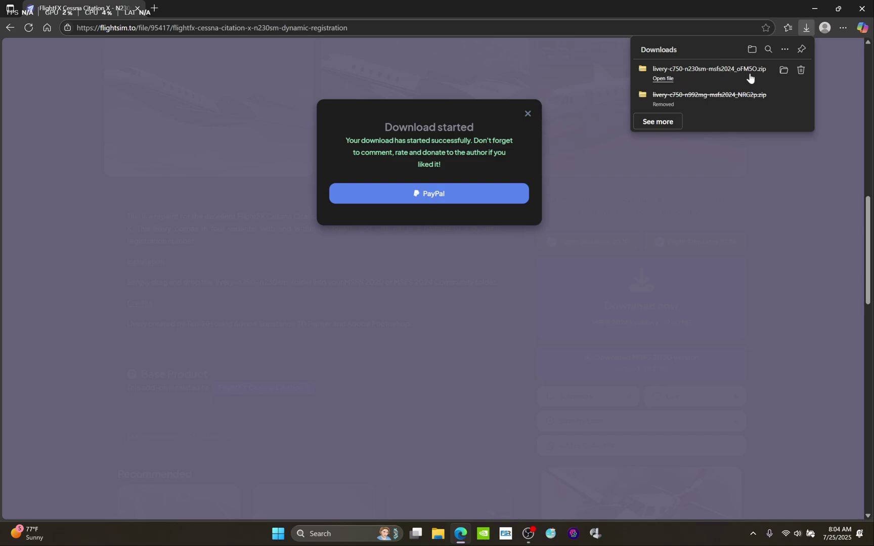
left_click(784, 71)
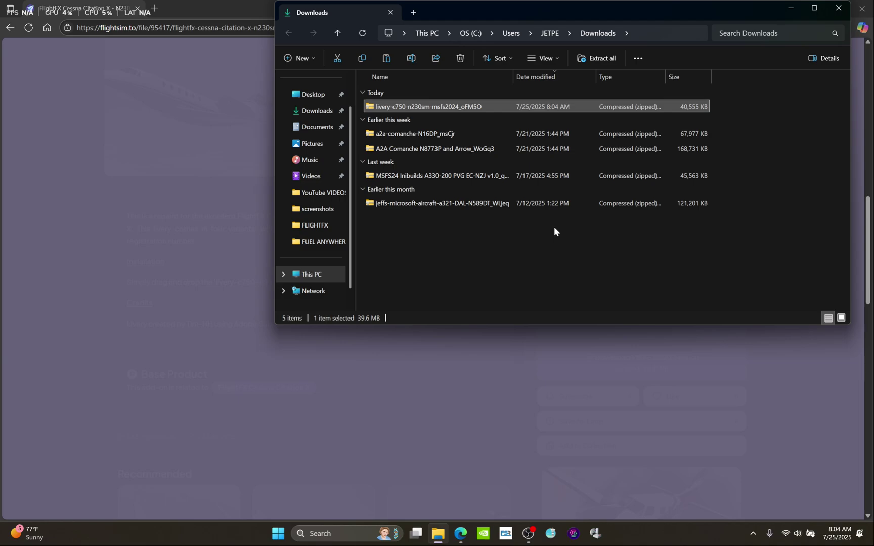
left_click(829, 9)
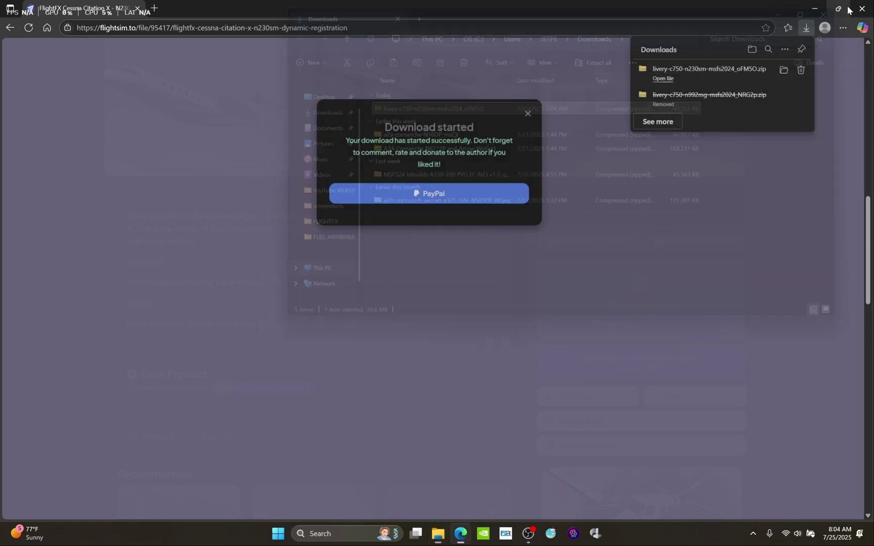
key("super+d")
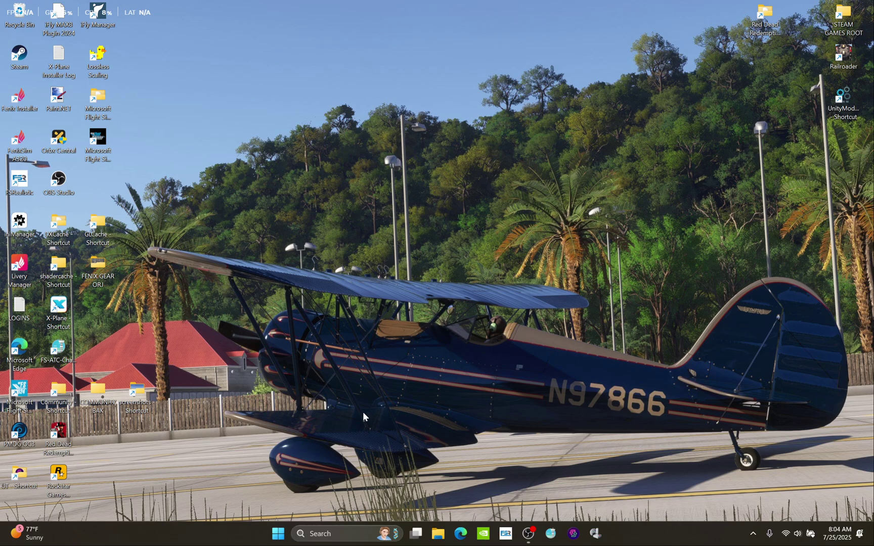
Browse to C:\FS24 UTIL and right-click the livery-c750-n230sm-msfs2024 zip
left_click(438, 533)
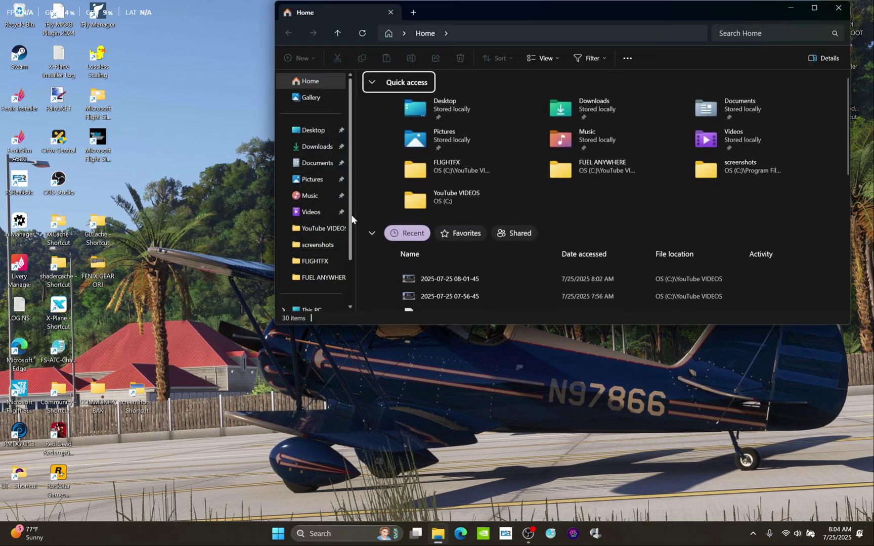
scroll(352, 207, "down", 3)
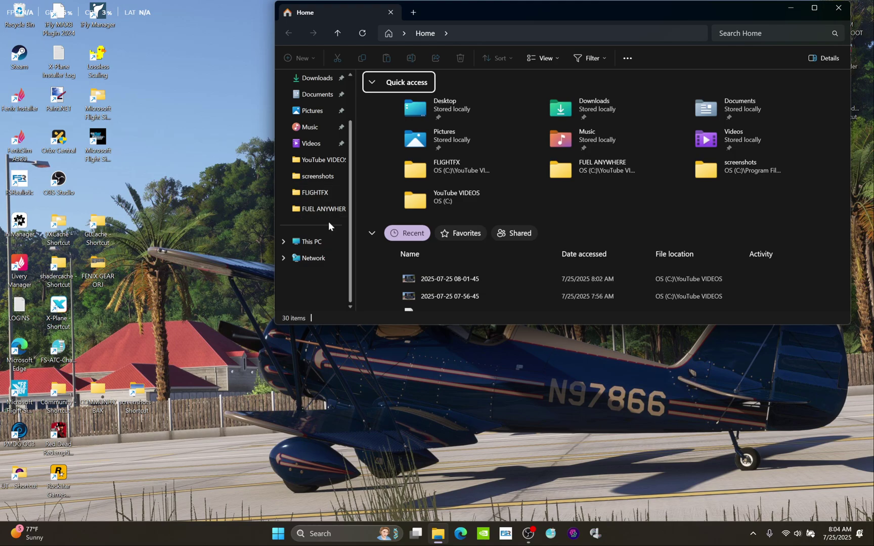
left_click(318, 242)
double_click(419, 117)
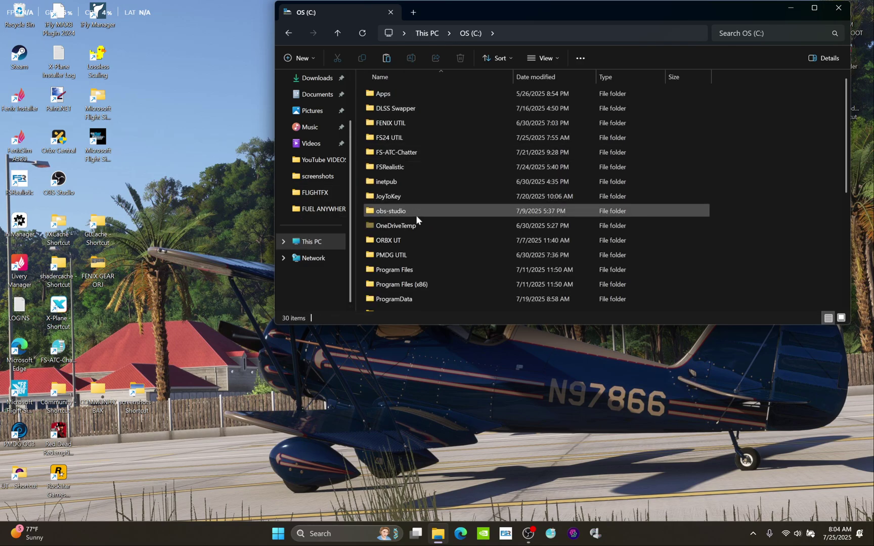
double_click(404, 138)
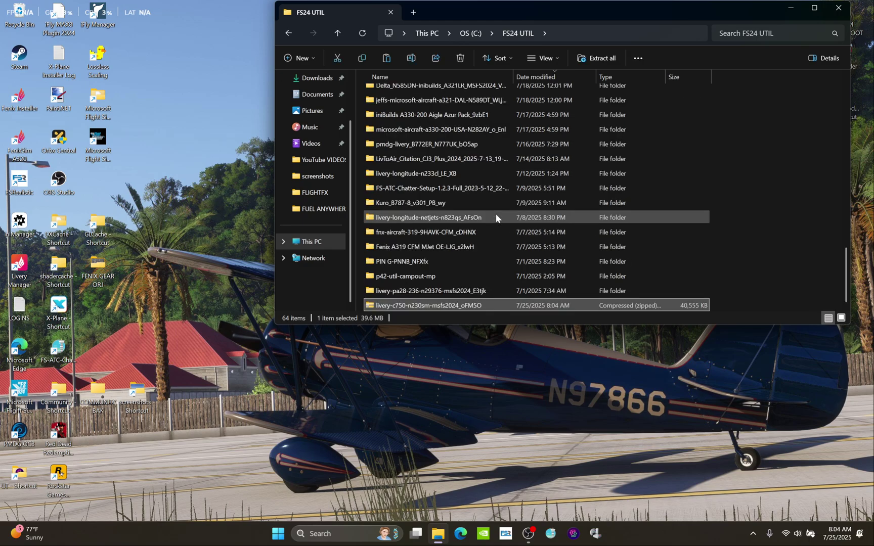
right_click(458, 304)
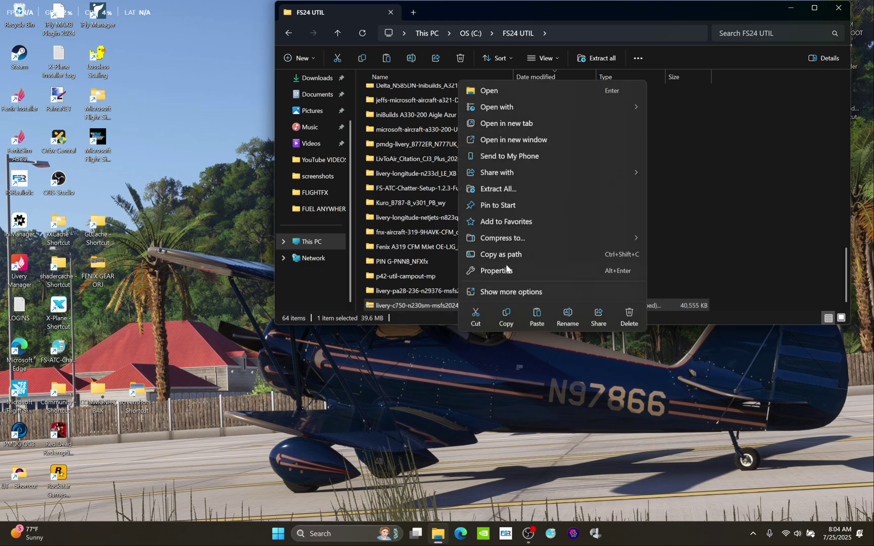
Extract the zip into FS24 UTIL and cut the resulting livery-c750-n230sm folder
left_click(512, 190)
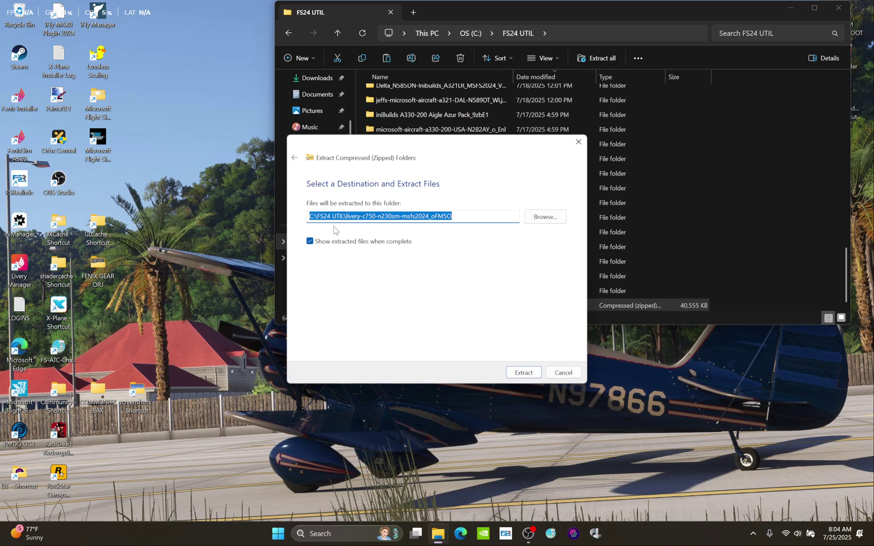
left_click(523, 372)
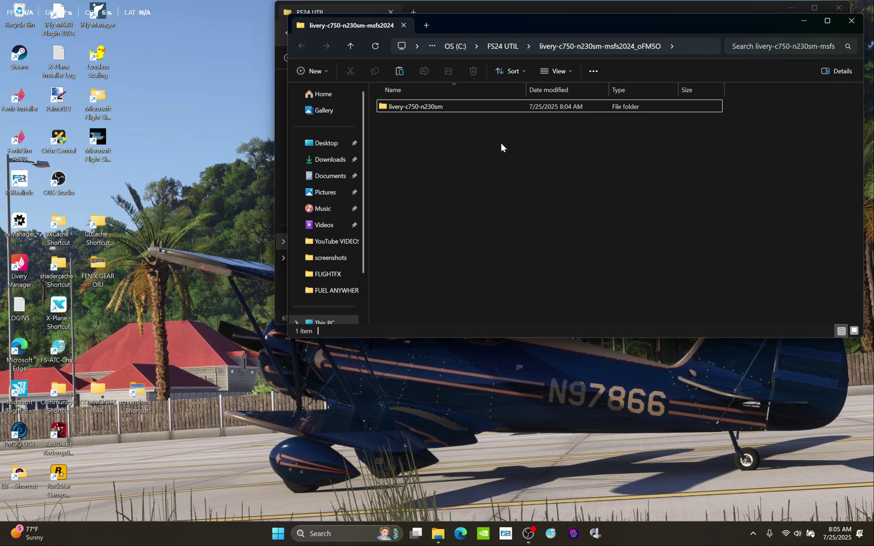
left_click(493, 107)
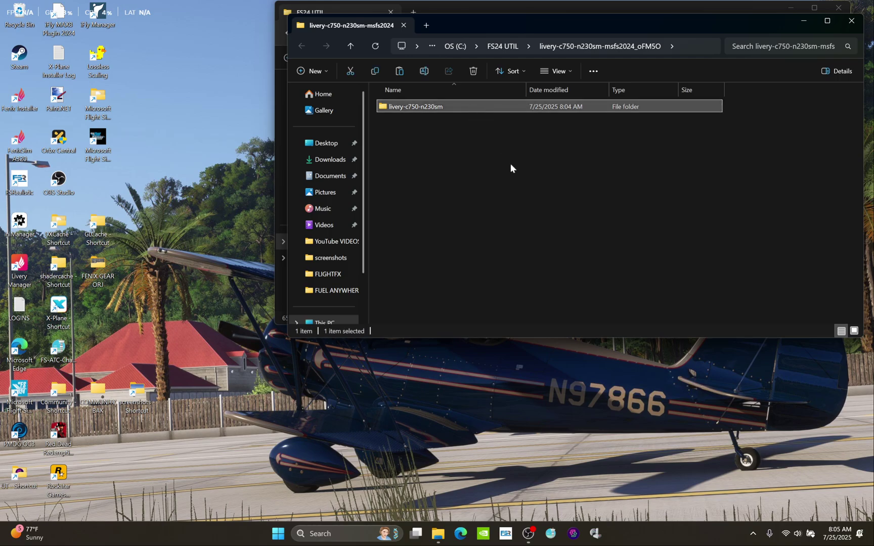
key("ctrl+x")
Paste livery-c750-n230sm into the Community folder and launch Microsoft Flight Simulator 2024
left_click(851, 21)
left_click(838, 7)
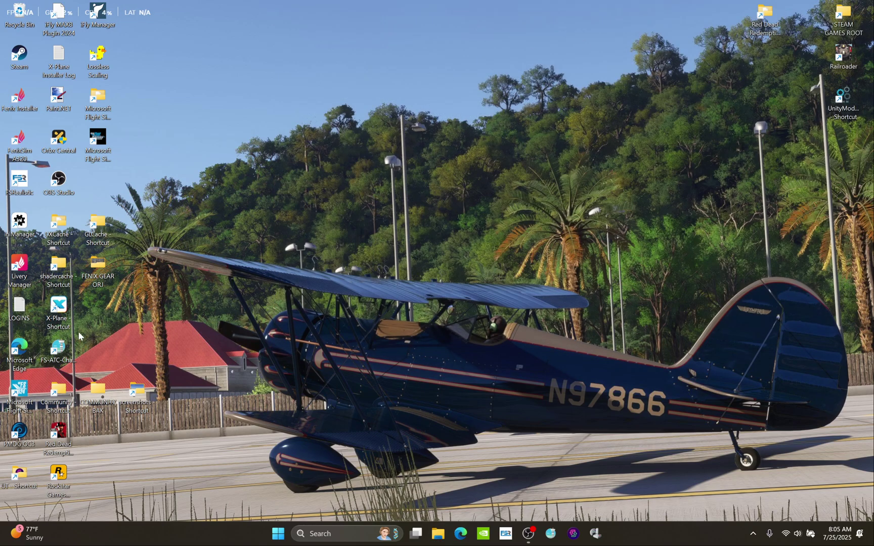
double_click(57, 388)
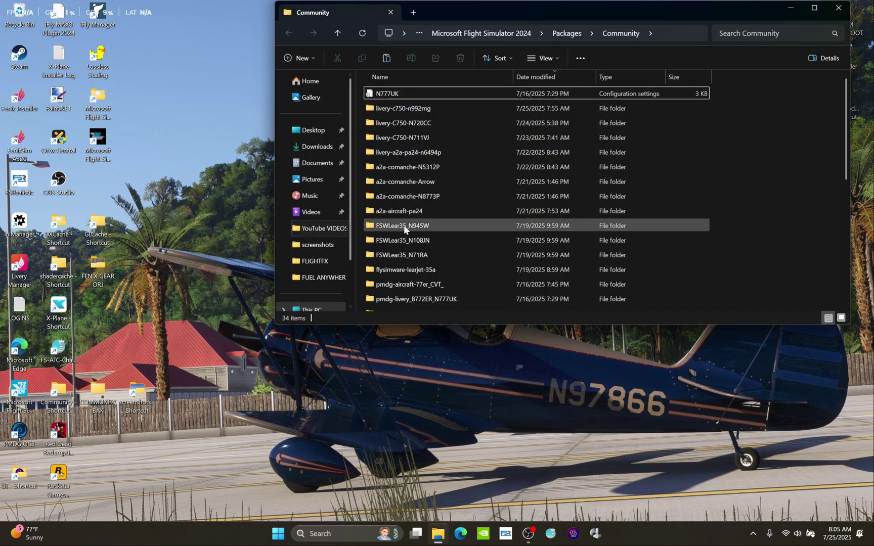
key("ctrl+v")
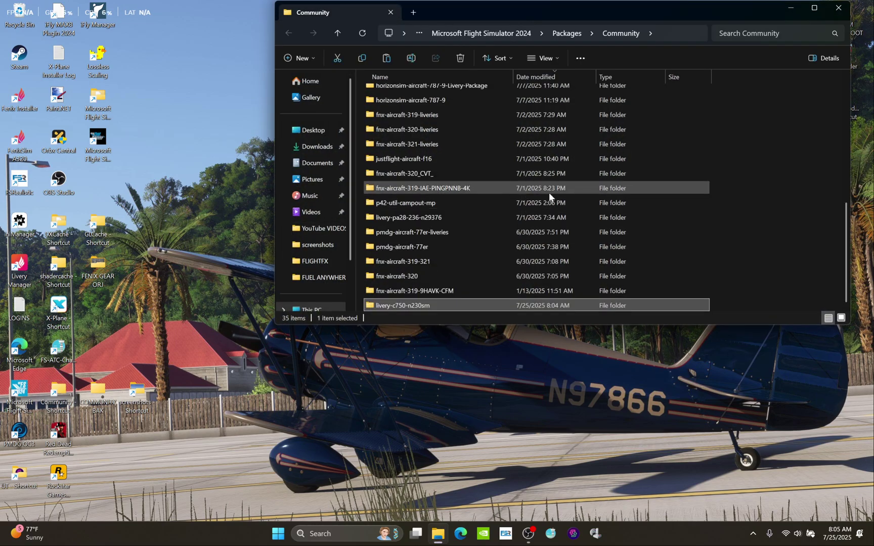
left_click(848, 7)
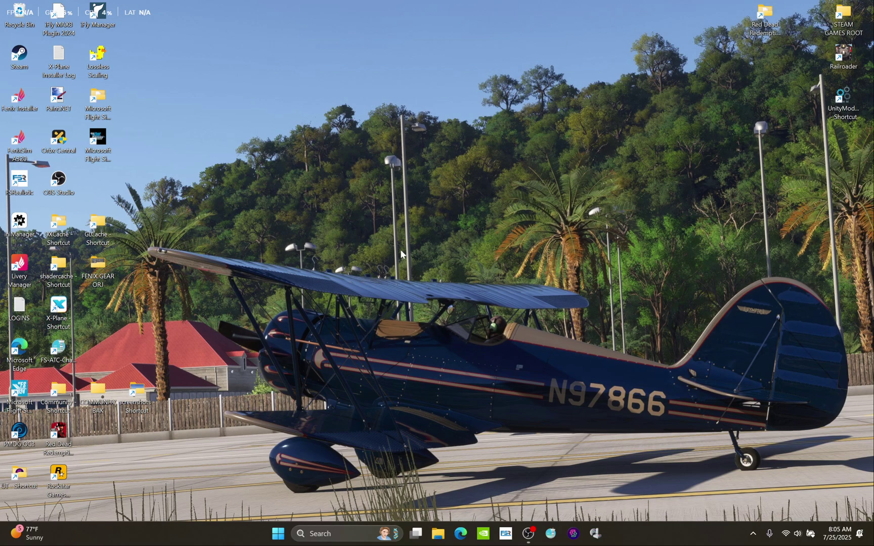
double_click(20, 390)
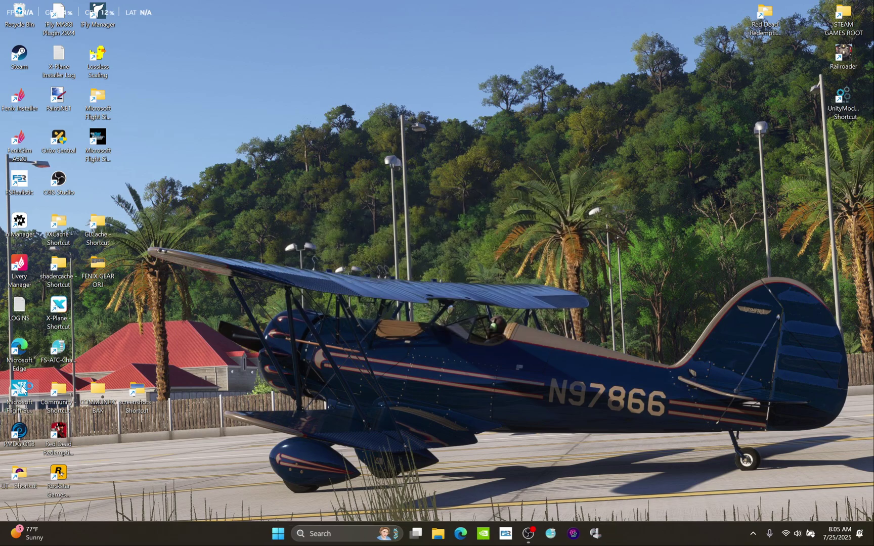
Dismiss the Windows Start menu and leave the title screen for the main menu
key("super")
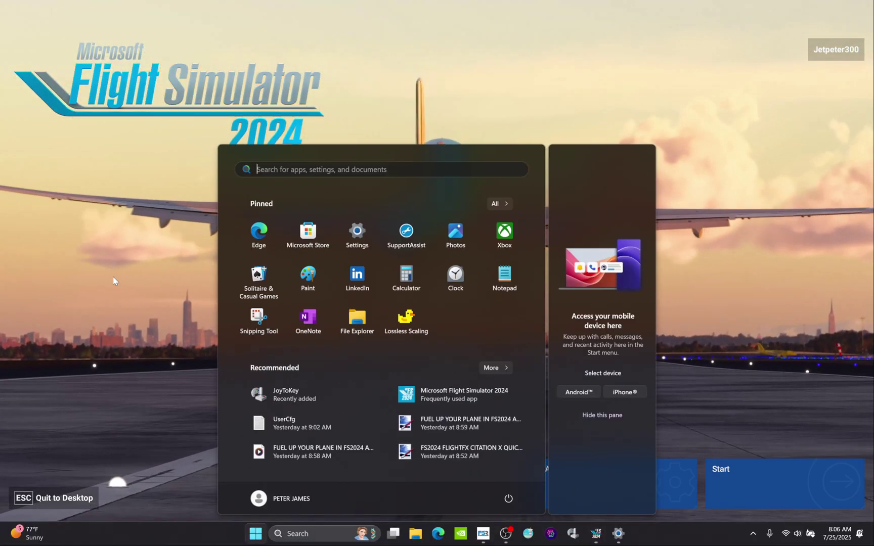
key("super")
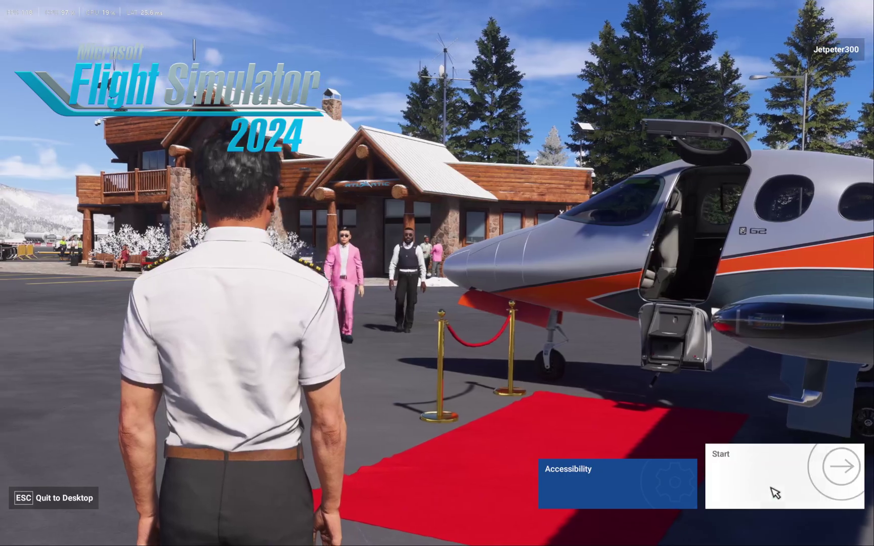
left_click(773, 492)
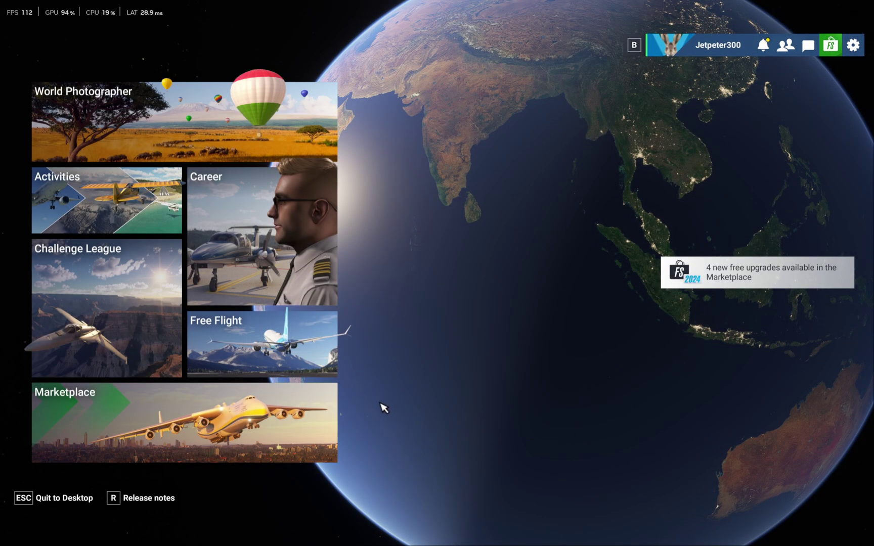
Enter Free Flight, open aircraft selection, and configure the Cessna Citation X Winglets
left_click(230, 338)
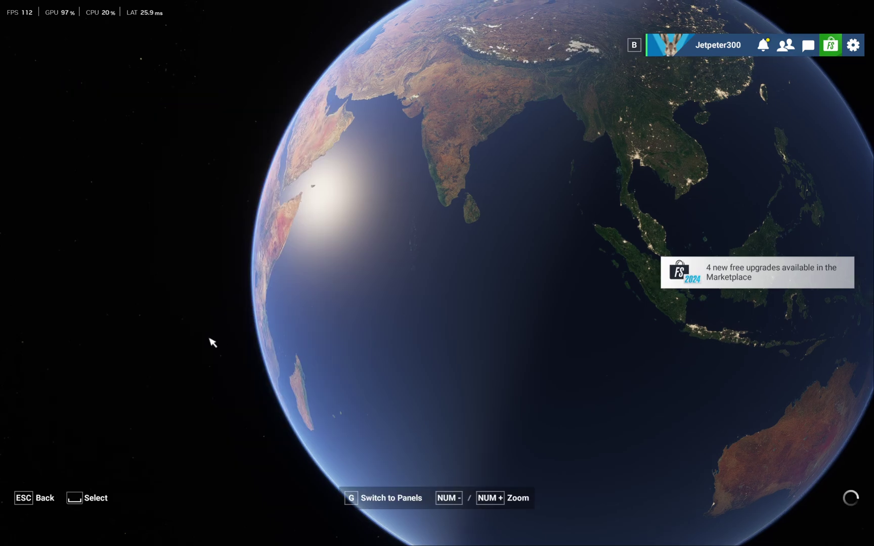
left_click(134, 134)
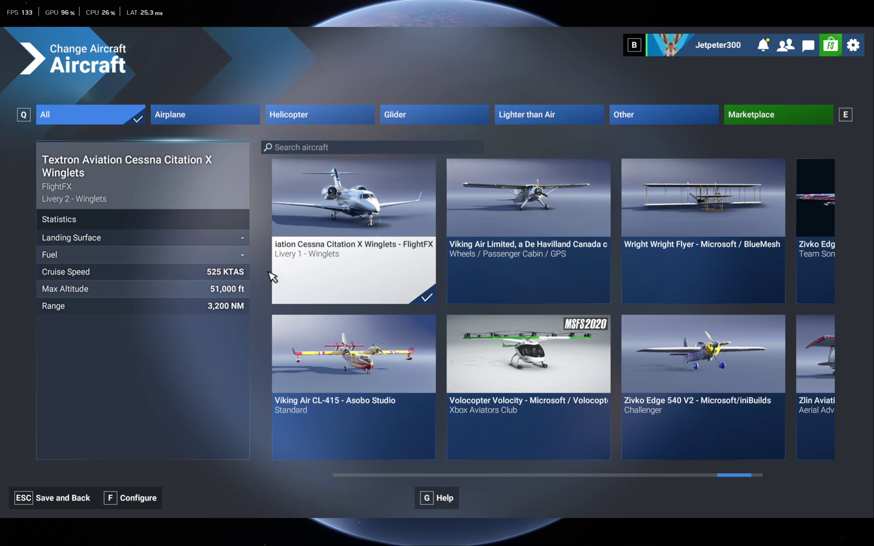
left_click(132, 498)
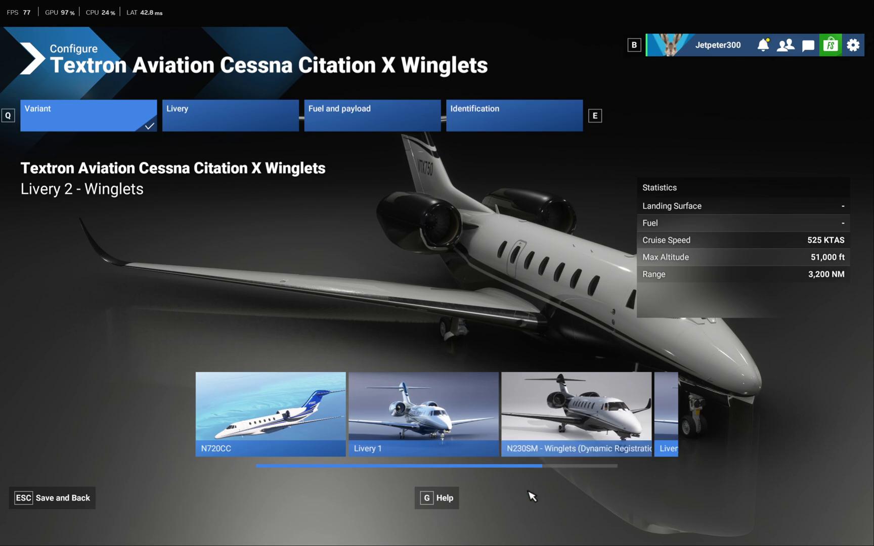
Apply the N230SM - Winglets (Dynamic Registration) livery, verify it under Livery, and save
mouse_move(529, 465)
left_mouse_down()
mouse_move(604, 464)
mouse_move(536, 464)
left_mouse_up()
left_click(549, 432)
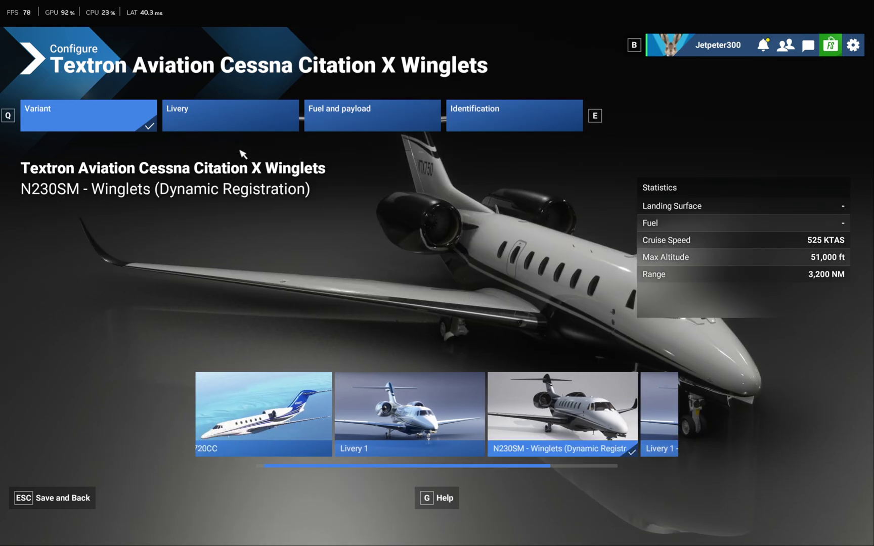
left_click(234, 130)
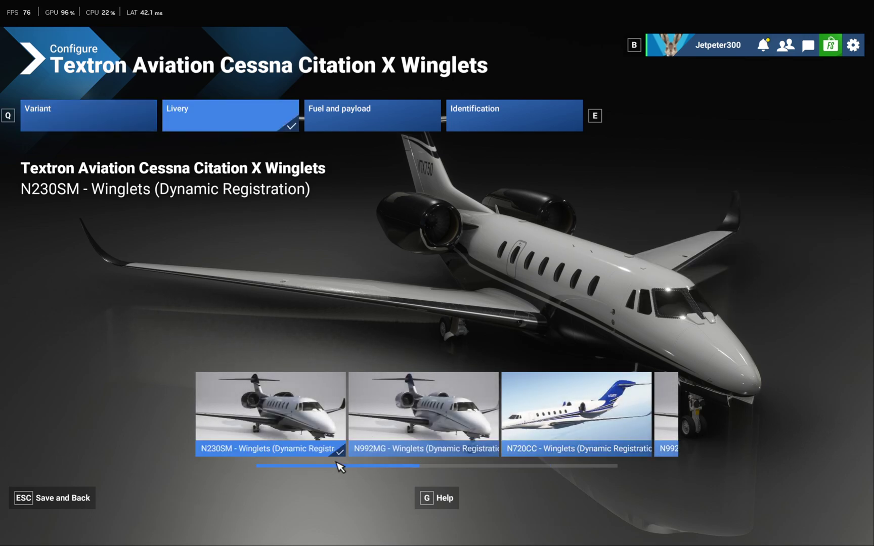
left_click_drag(337, 466, 443, 464)
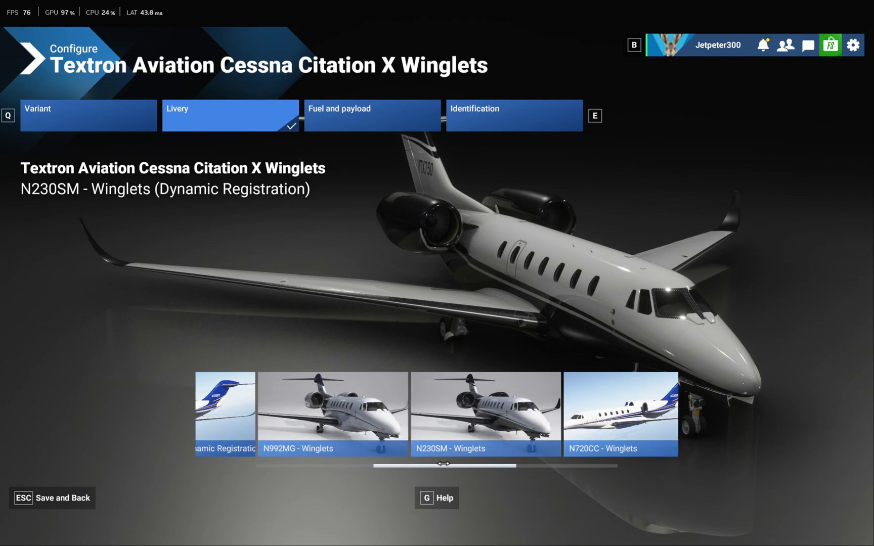
left_click_drag(442, 464, 328, 482)
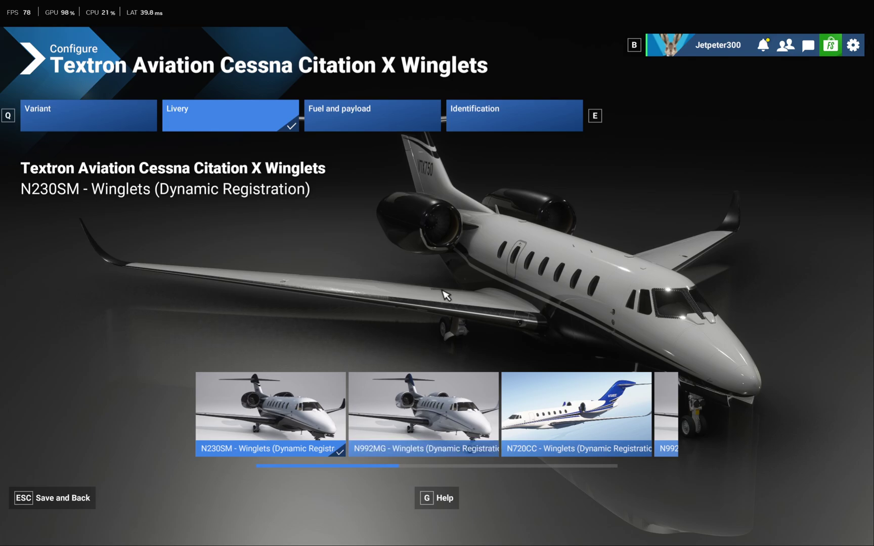
left_click(76, 498)
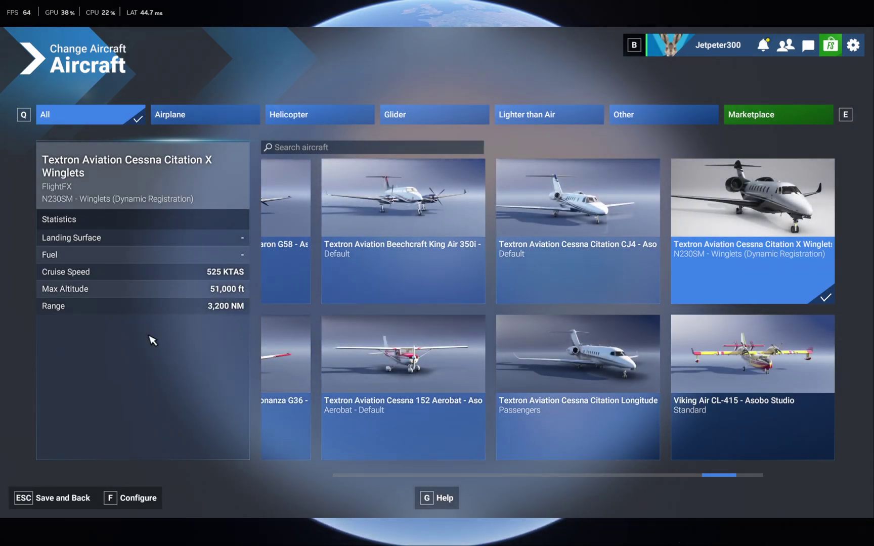
Keep the Citation X Winglets and set KACK Nantucket Memorial, runway 24, as the departure
left_click(71, 497)
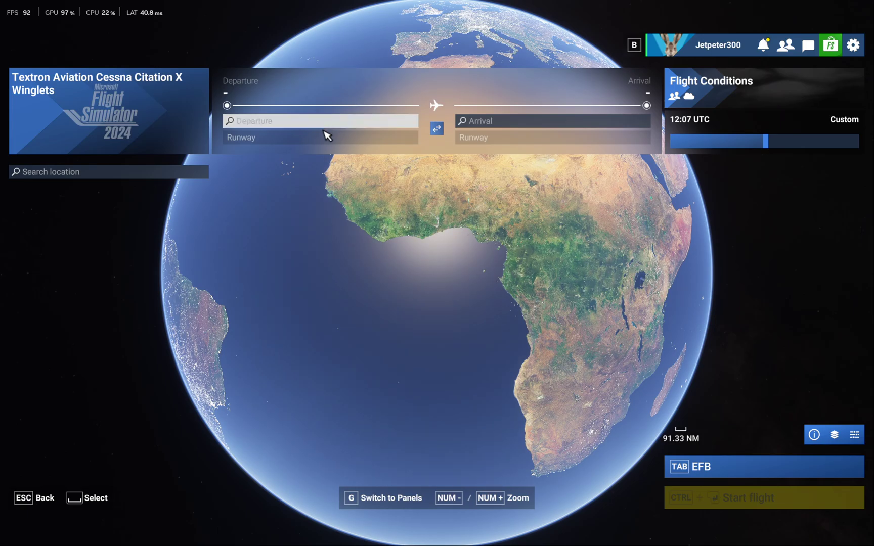
left_click(268, 122)
left_click(267, 157)
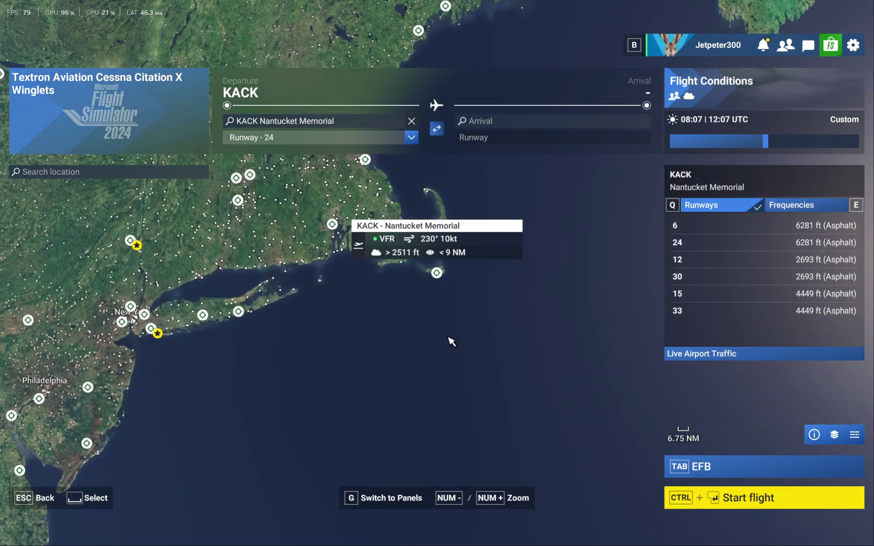
Close the Windows taskbar Settings window and return to the full-screen simulator
key("alt+Tab")
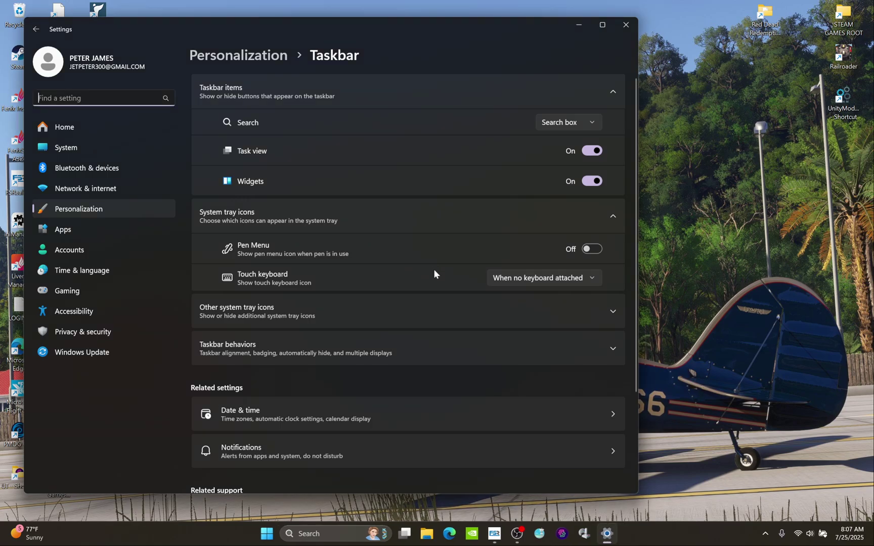
left_click(625, 24)
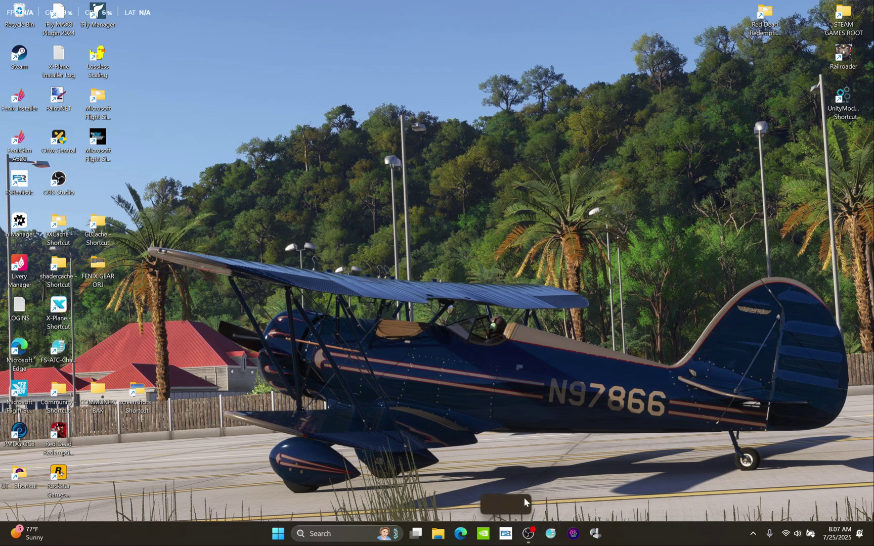
mouse_move(534, 534)
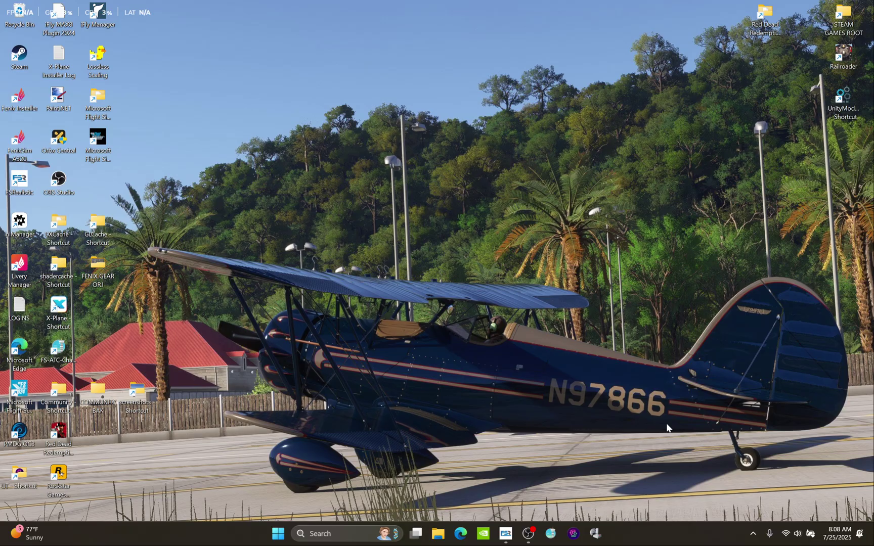
key("alt+Tab")
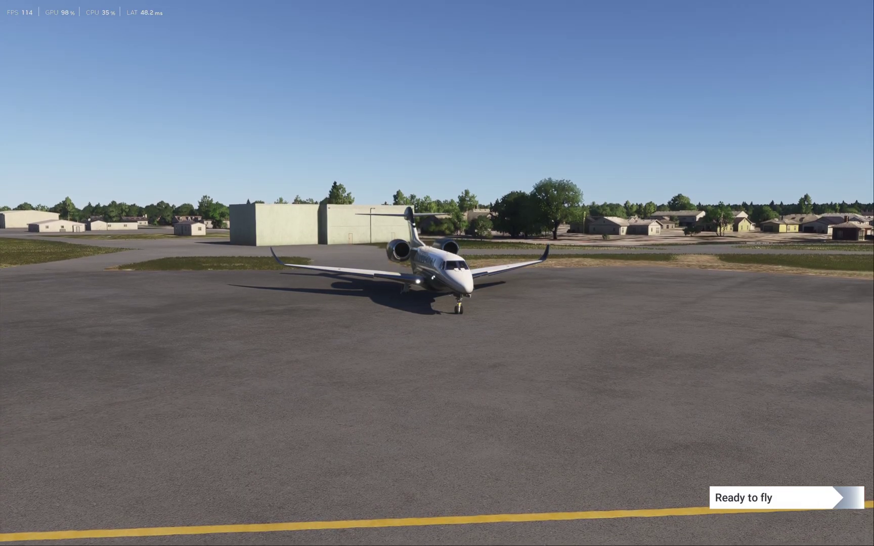
Start the flight at Nantucket and switch from the cockpit to the external camera
key("super")
key("super")
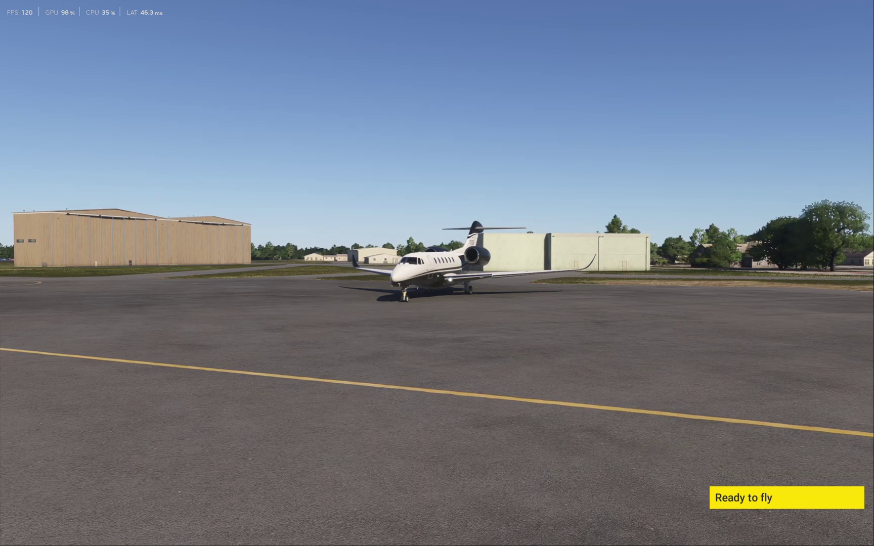
left_click(721, 495)
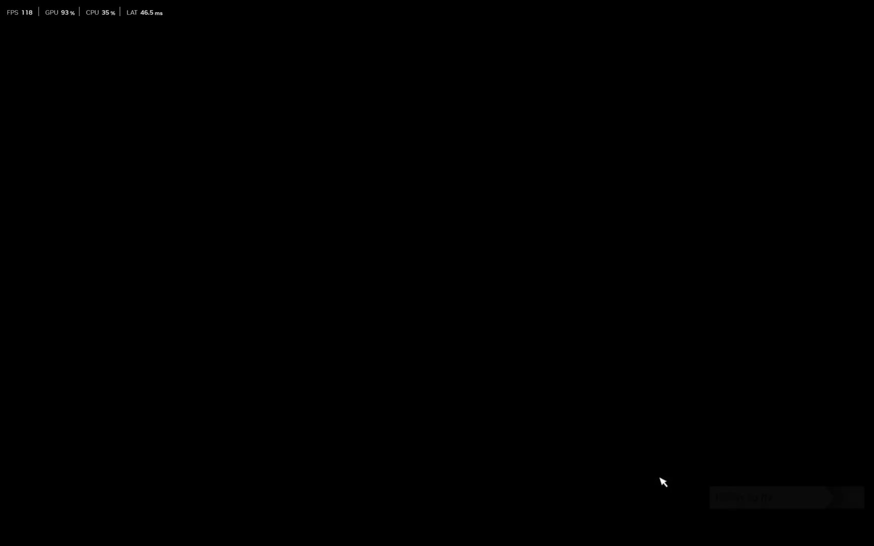
key("End")
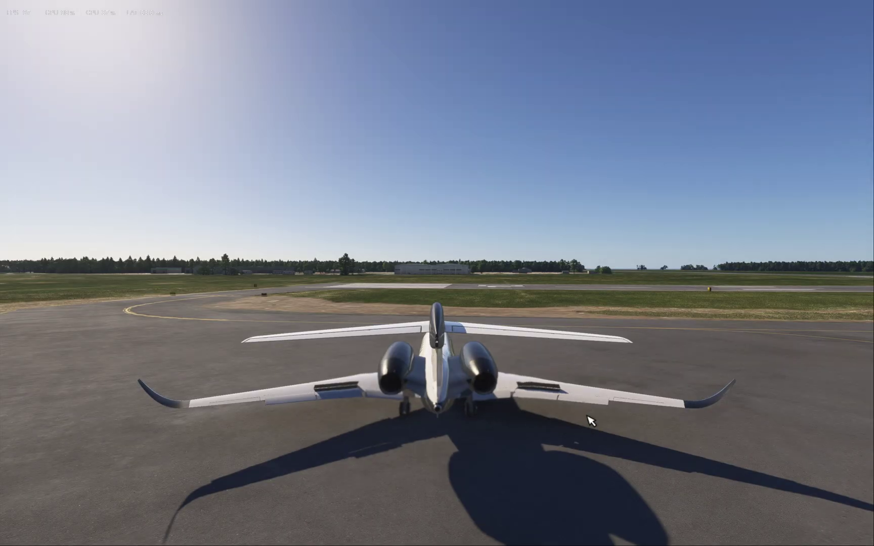
Orbit and zoom the camera around the parked Citation X to inspect its black-and-white livery
key("Right")
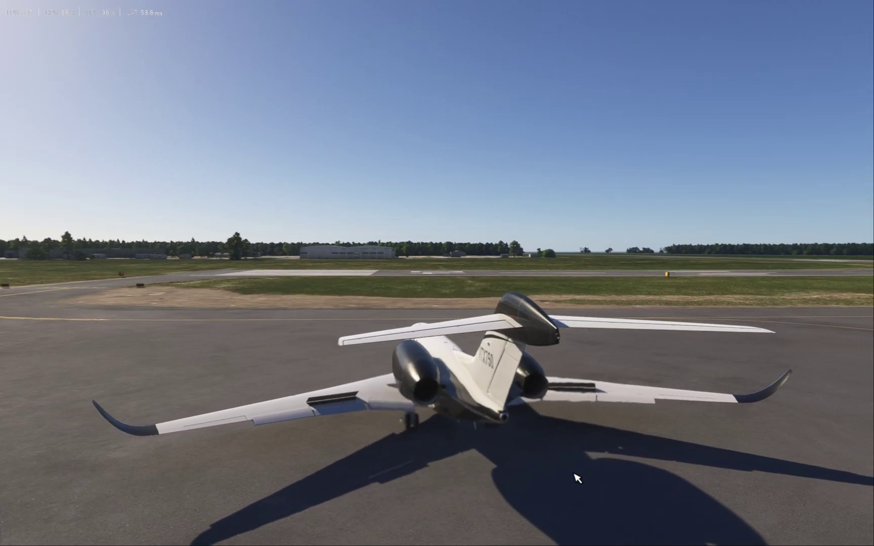
key("Right")
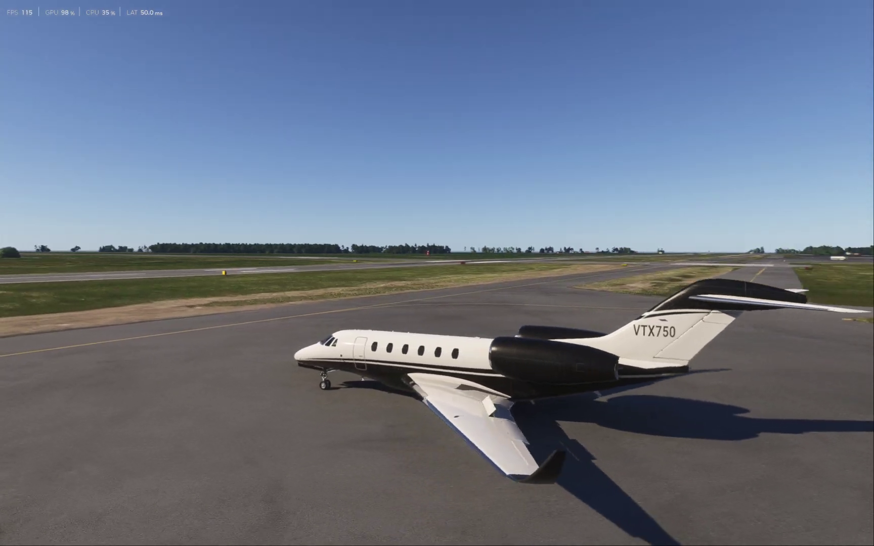
key("Right")
key("Down")
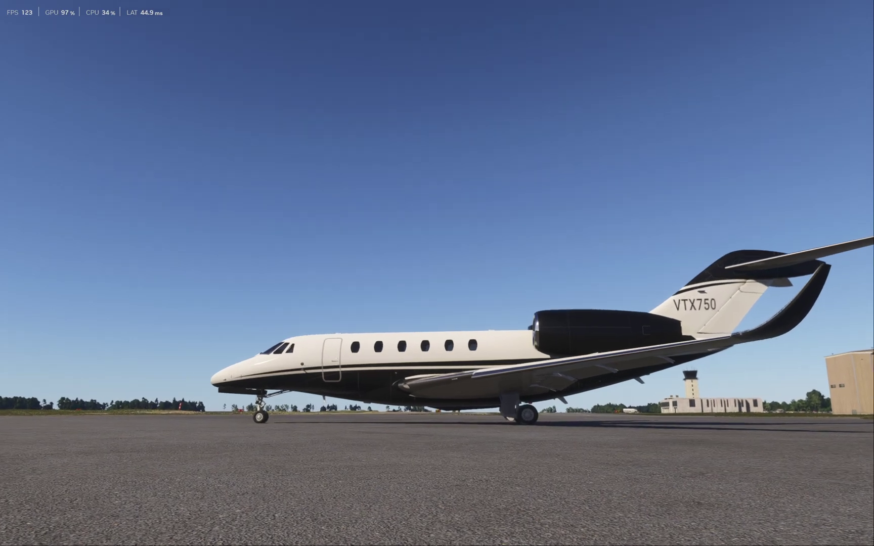
key("equal")
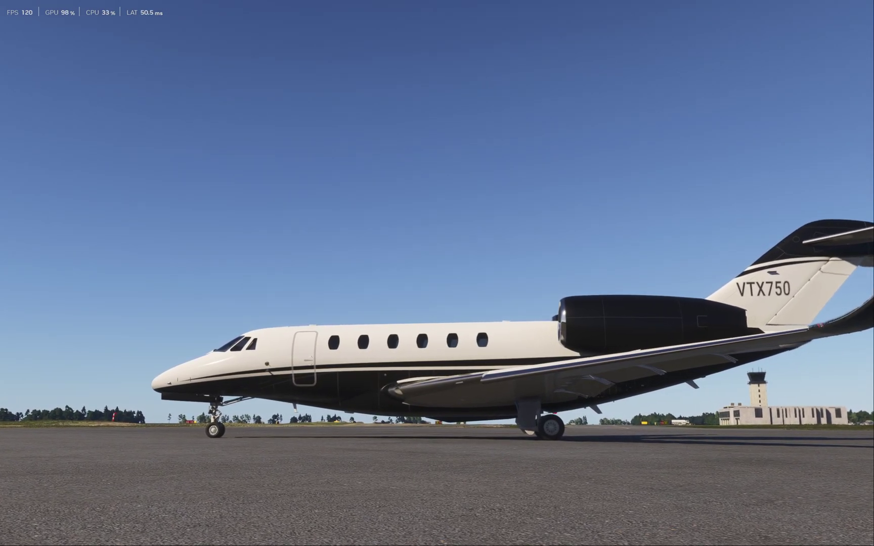
key("Up")
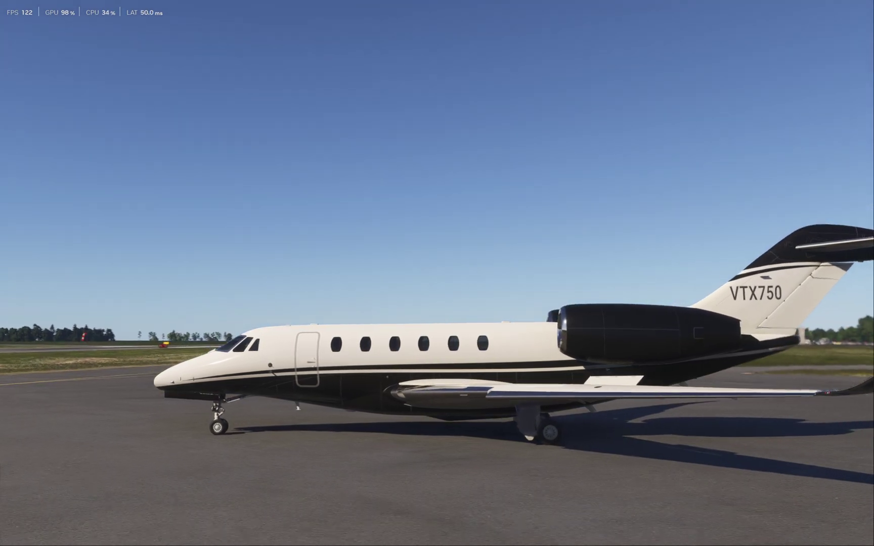
key("Right")
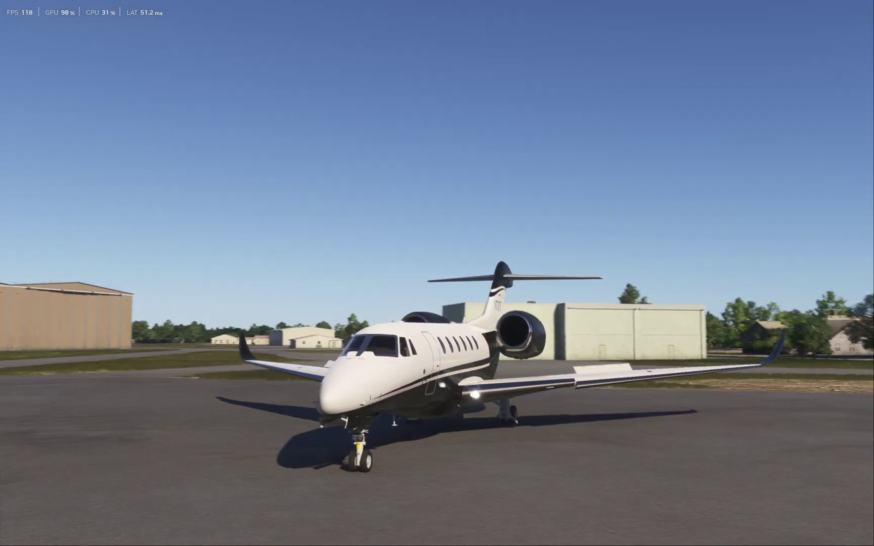
key("Left")
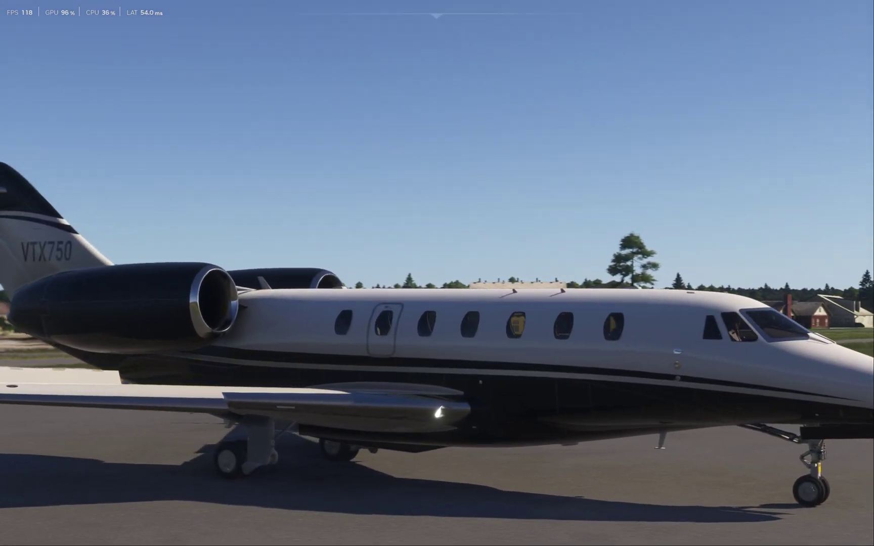
key("Down")
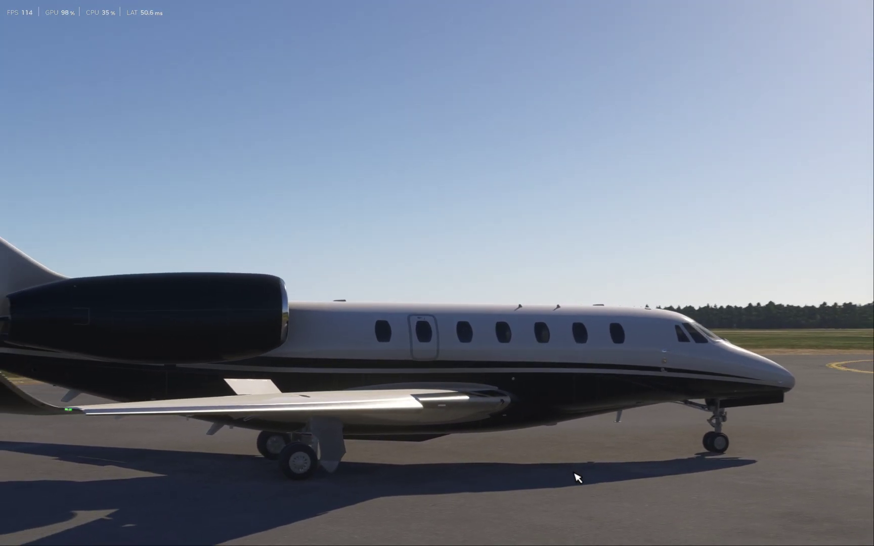
key("Right")
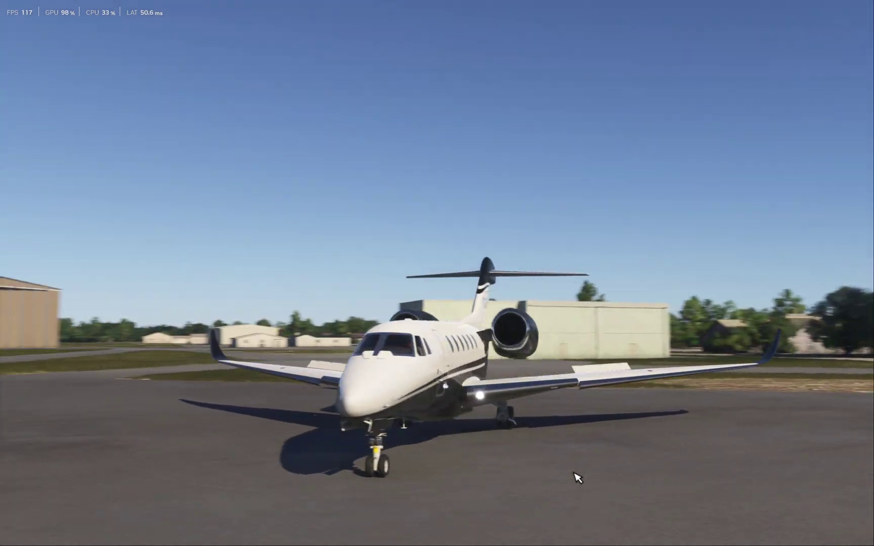
In the EFB's Mass and balance page, set fuel quick fill 47% and seats 20%, then load the aircraft
key("Tab")
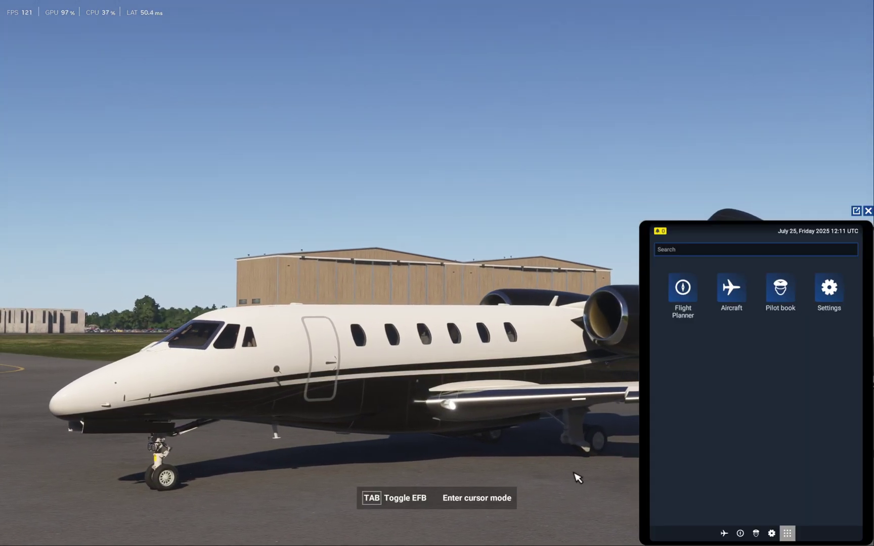
left_click(733, 290)
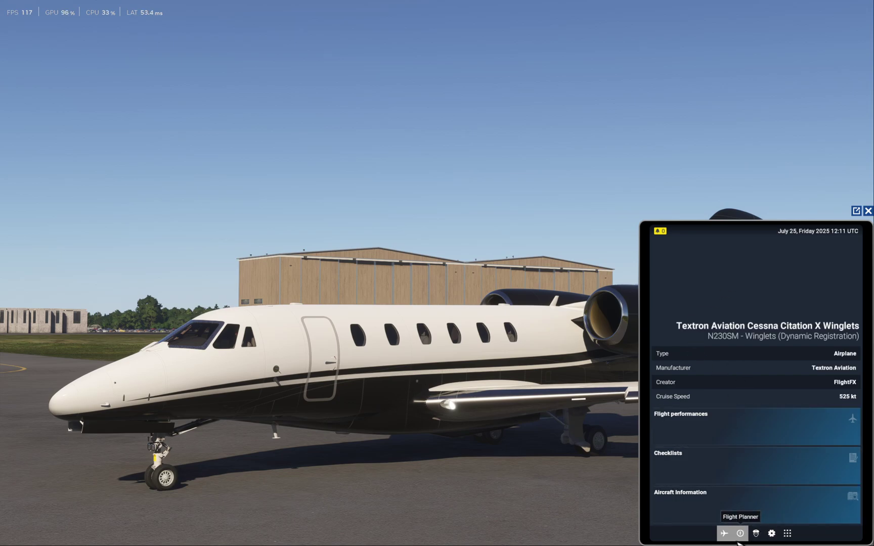
left_click(727, 424)
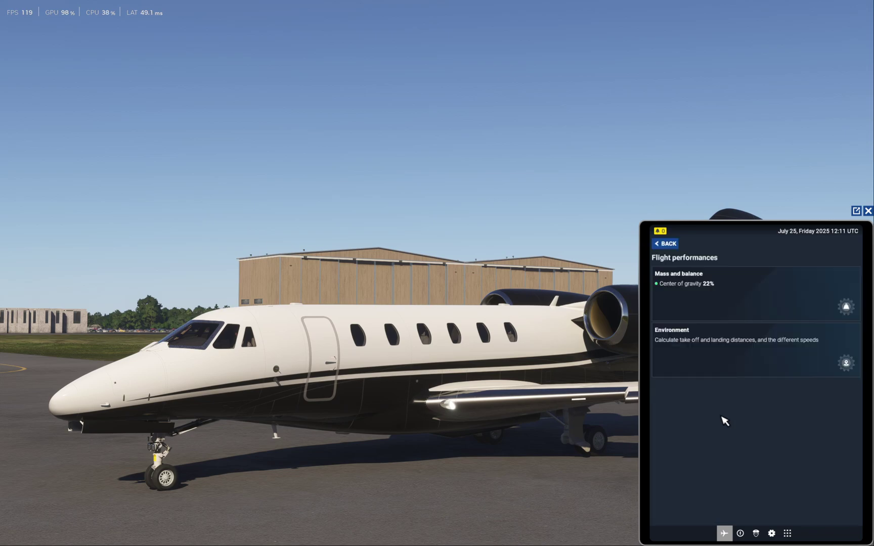
left_click(847, 307)
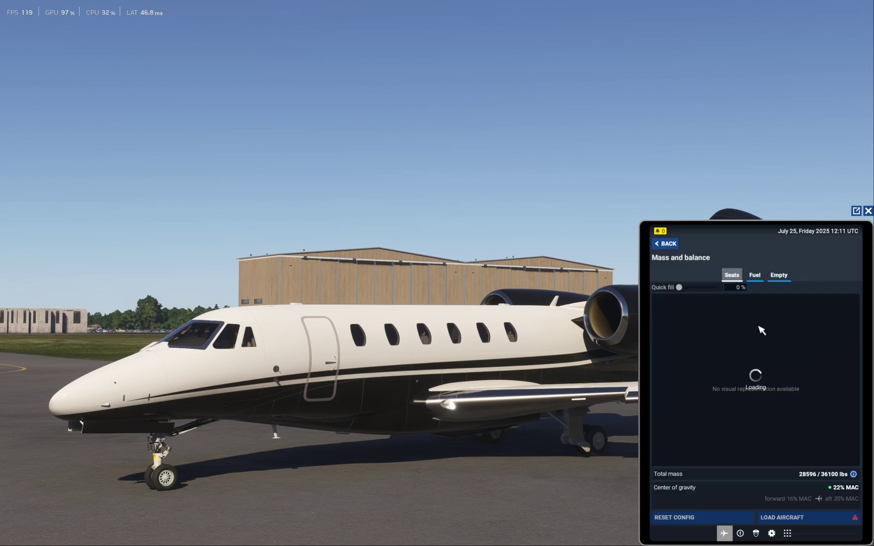
left_click(767, 275)
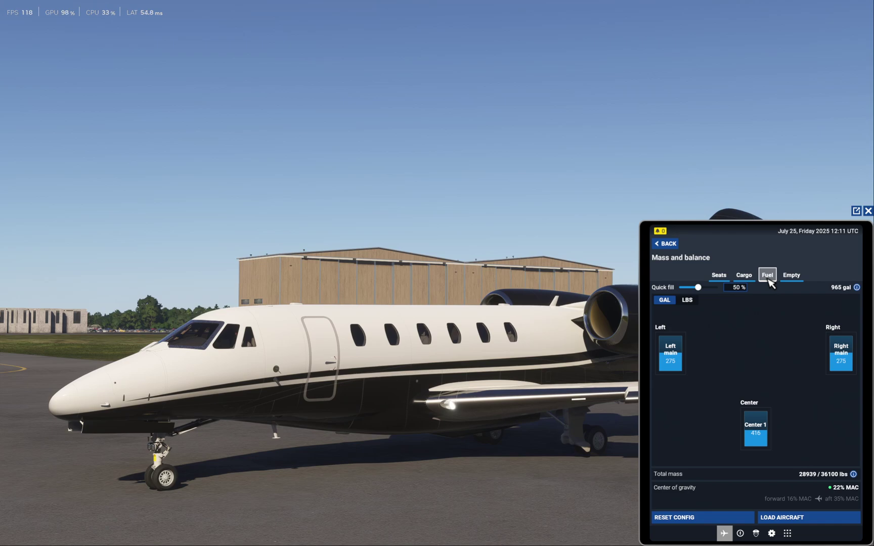
left_click_drag(692, 292, 698, 295)
left_click(720, 277)
left_click(744, 275)
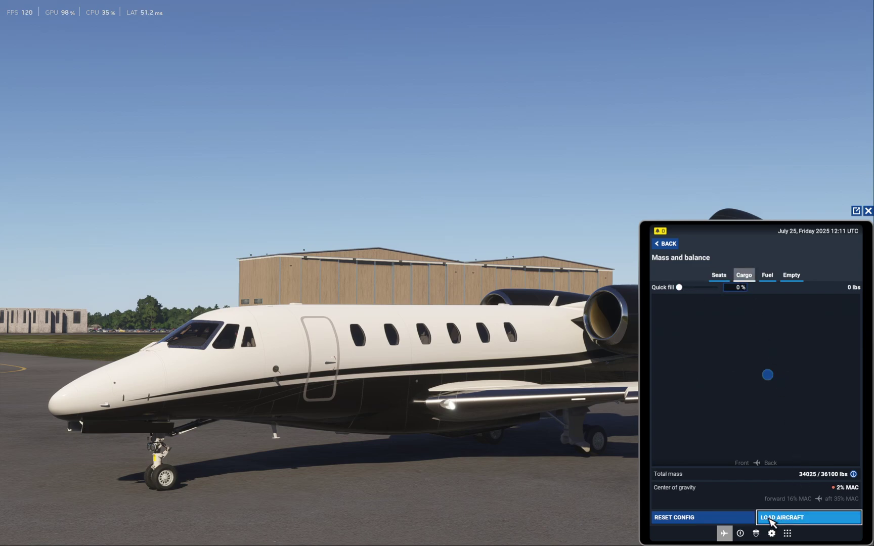
left_click(770, 519)
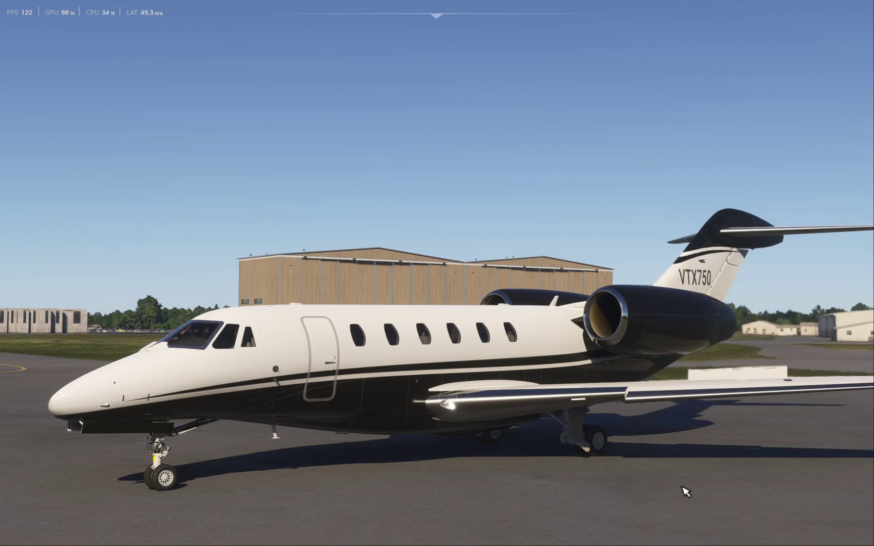